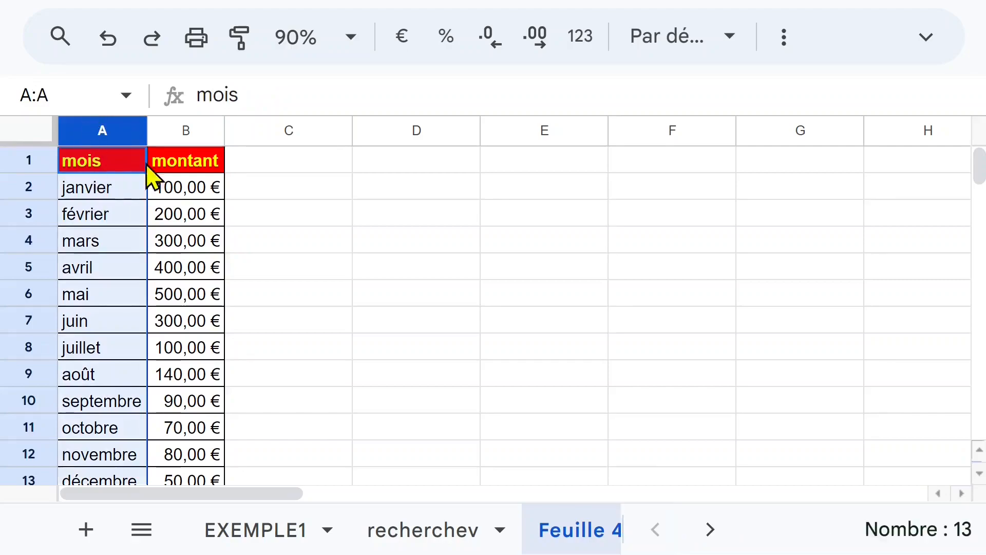
left_click(182, 131)
left_click(187, 208)
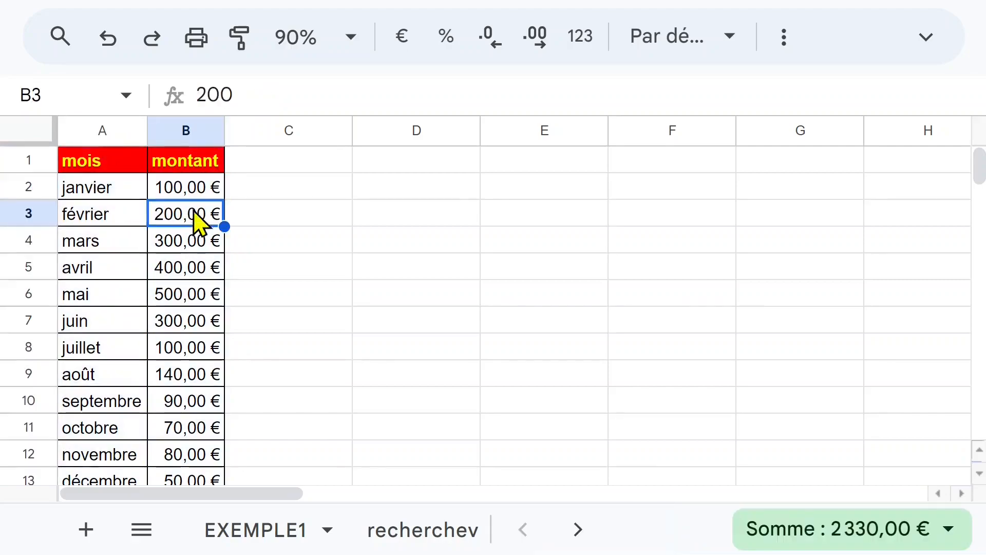
left_click(211, 187)
left_click(267, 188)
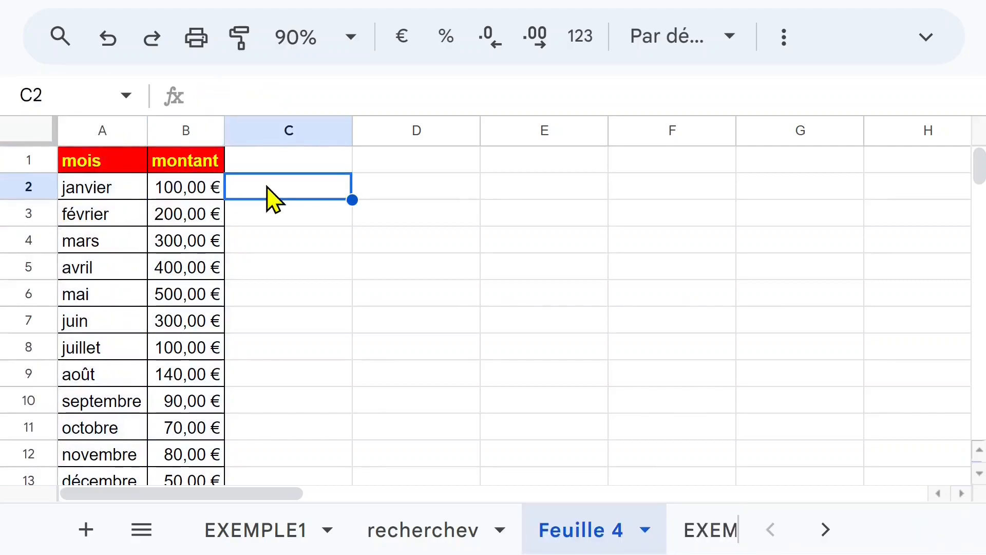
left_click(93, 189)
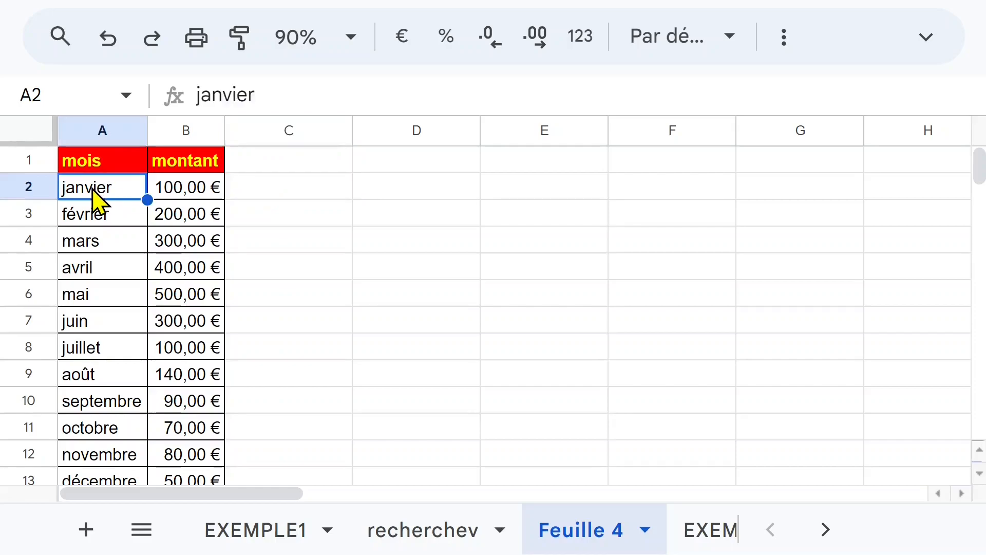
Clear the month names below janvier in cells A3:A13.
left_click(128, 220)
key("ctrl+shift+Down")
key("Delete")
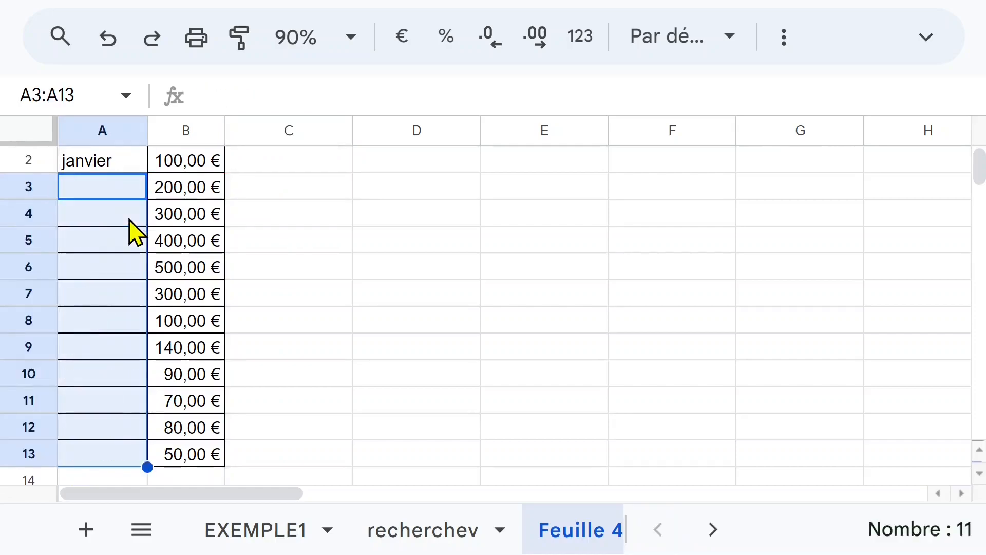
Autofill the month series from janvier in A2 down through décembre in A13.
scroll(123, 216, "up", 1)
left_click(110, 190)
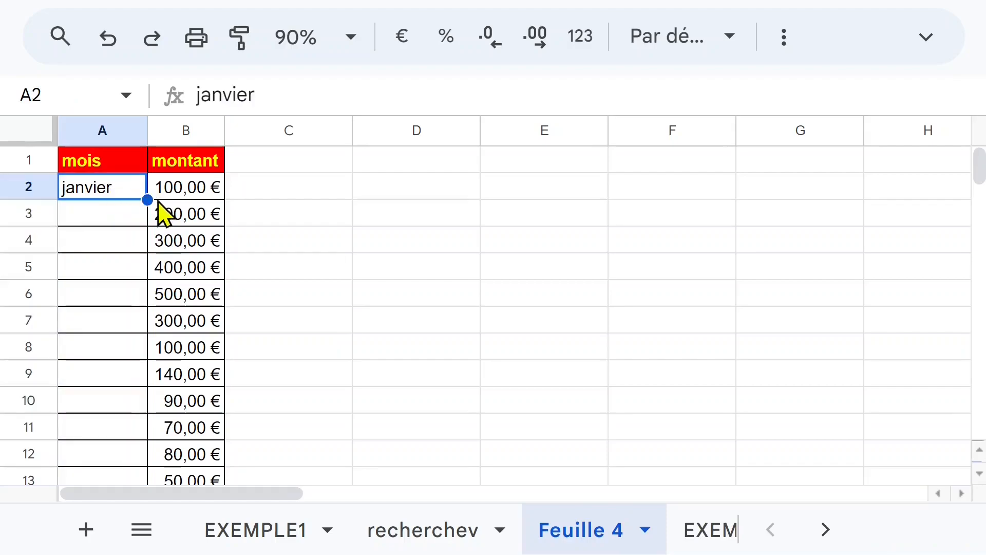
left_click_drag(146, 199, 147, 465)
scroll(168, 410, "down", 2)
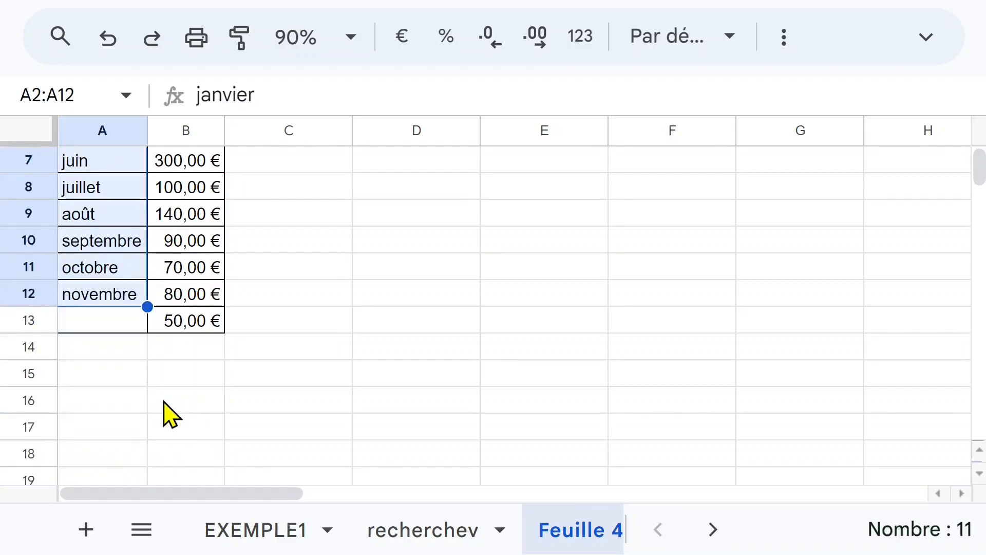
left_click_drag(149, 307, 148, 331)
scroll(301, 339, "up", 2)
scroll(299, 340, "up", 1)
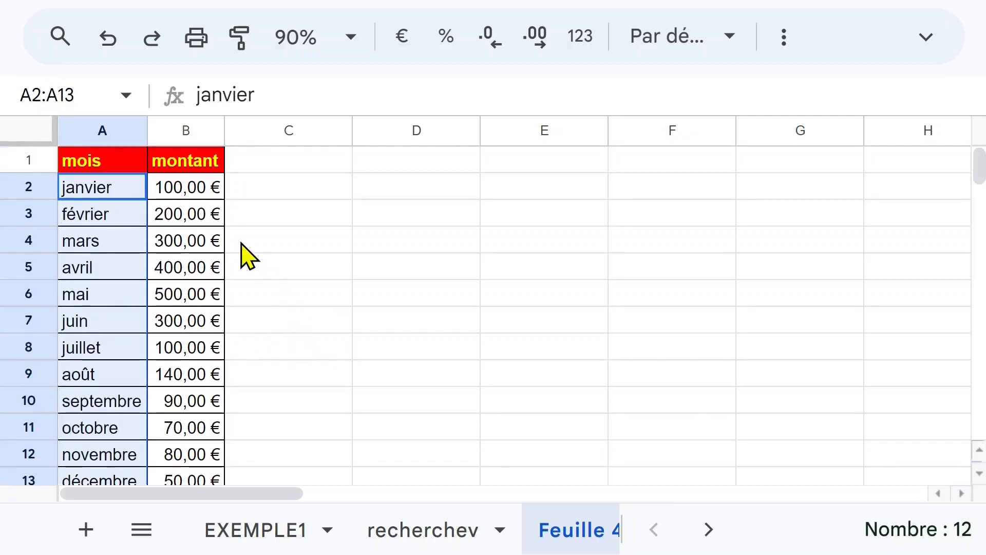
Enter the formula =ALEA.ENTRE.BORNES(1;10) in cell C2 to generate a random number.
left_click(201, 195)
left_click(261, 195)
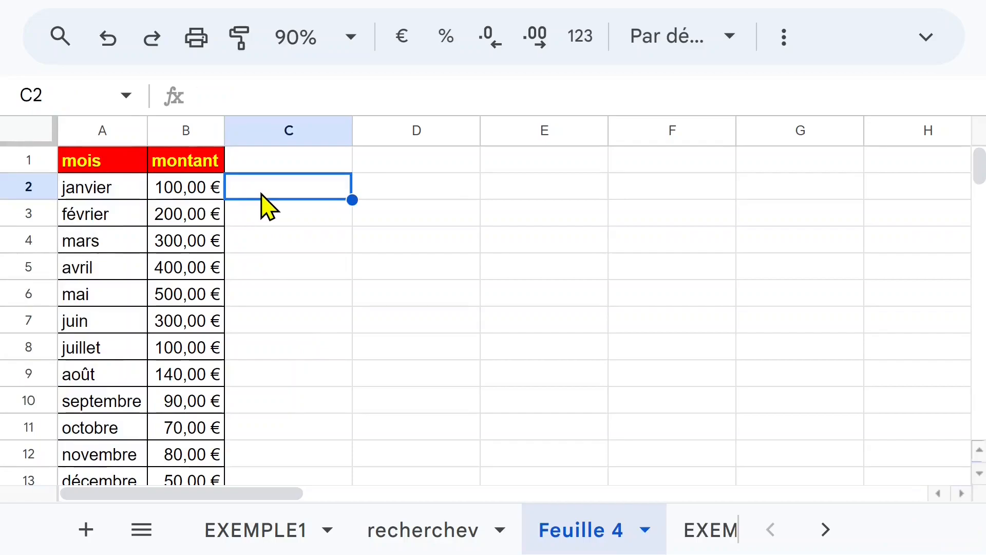
type("=a")
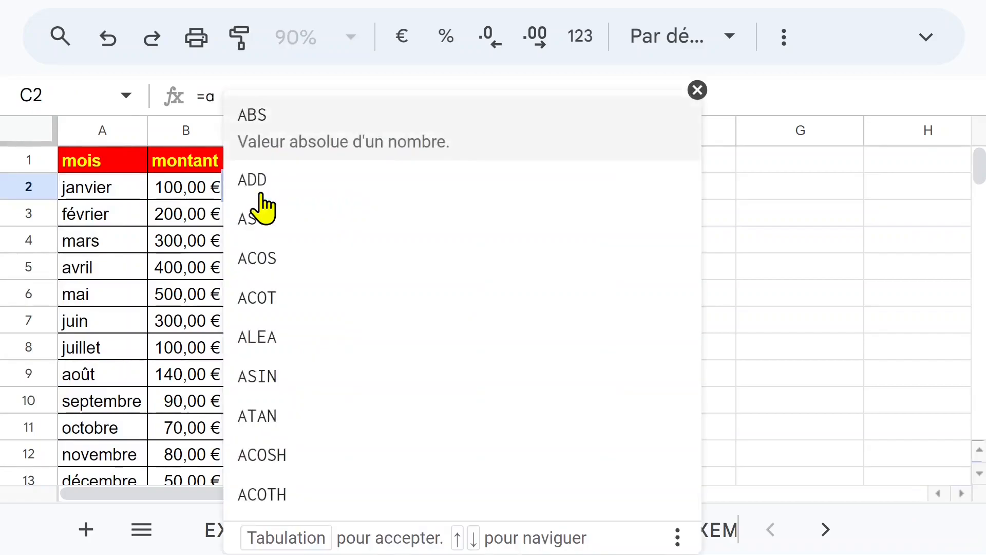
type("lea")
left_click(297, 290)
type("1;")
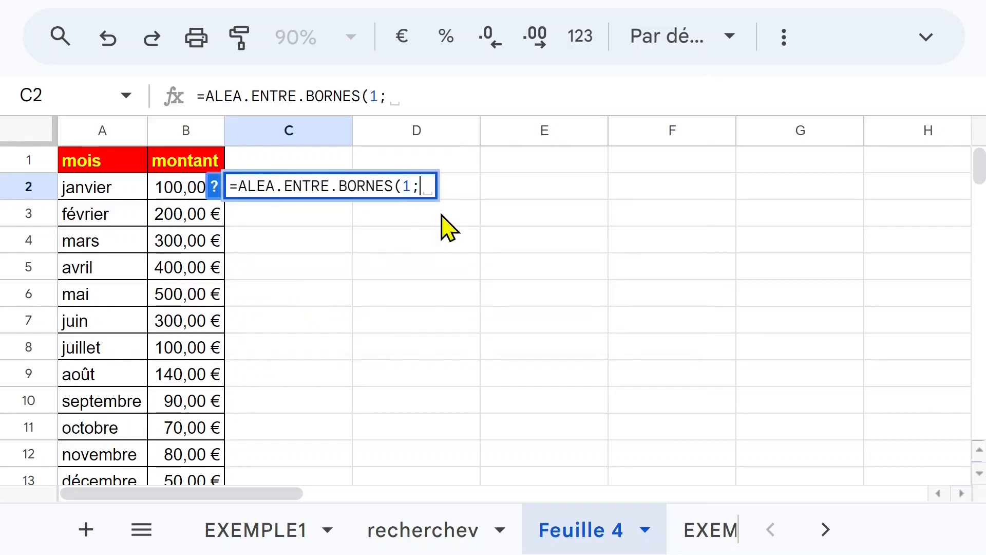
type("10)")
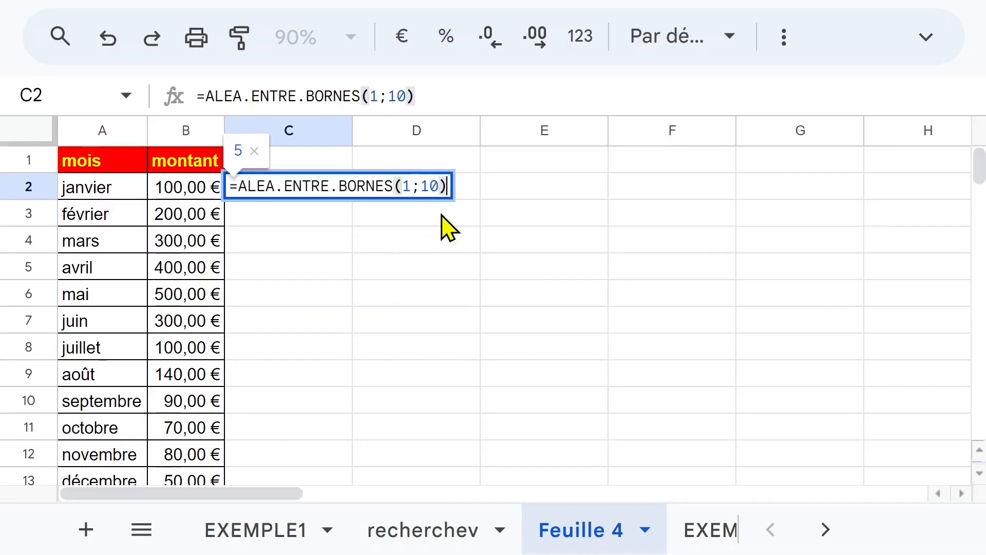
key("Return")
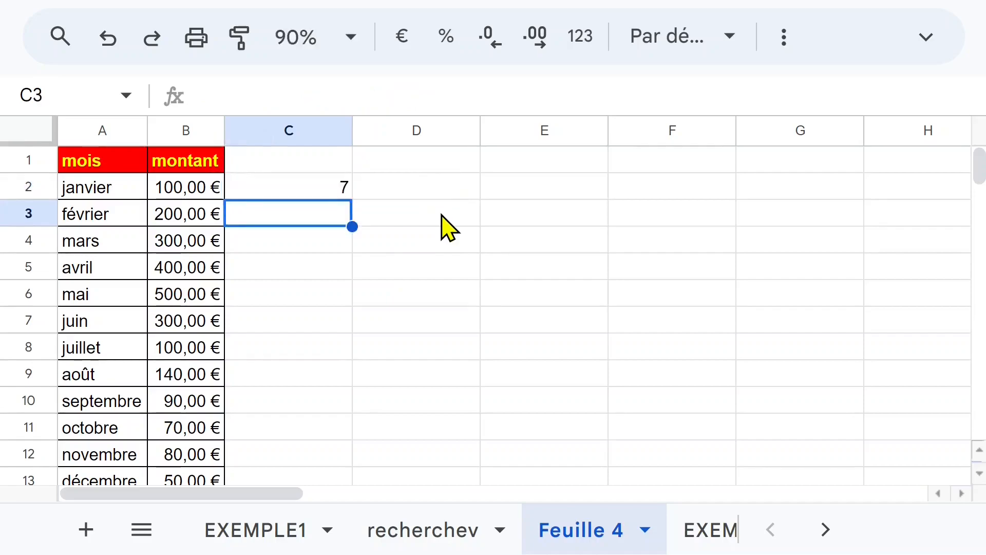
Multiply the random number in C2 by 100, making the formula =100*ALEA.ENTRE.BORNES(1;10).
left_click(333, 189)
left_click(206, 95)
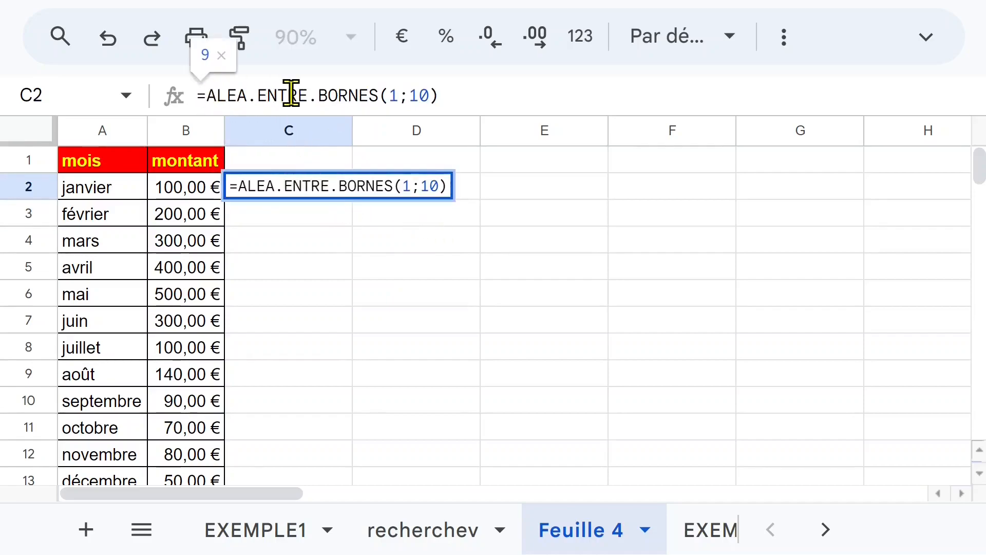
type("100*")
key("Return")
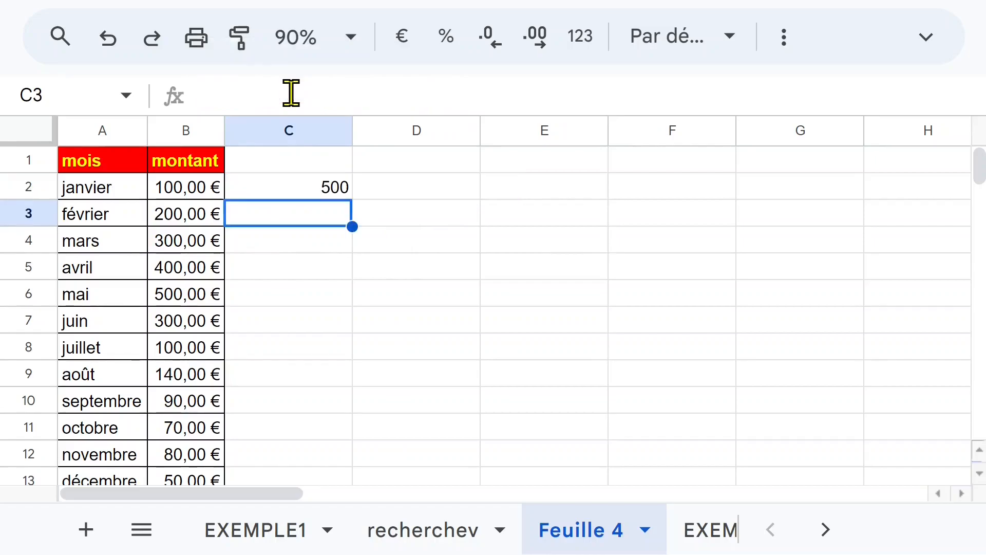
Fill the random-amount formula from C2 down to C13, the décembre row.
left_click(313, 191)
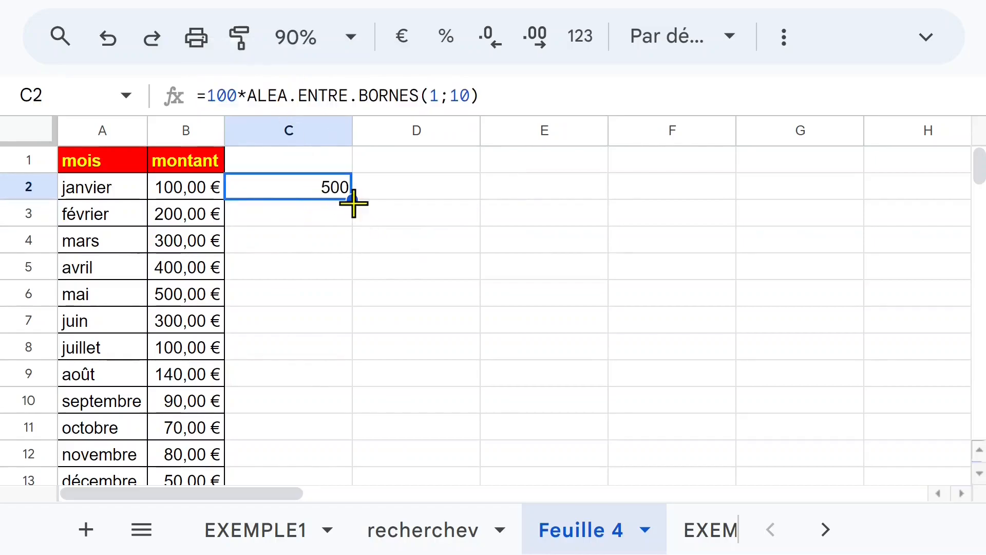
left_click_drag(353, 201, 349, 354)
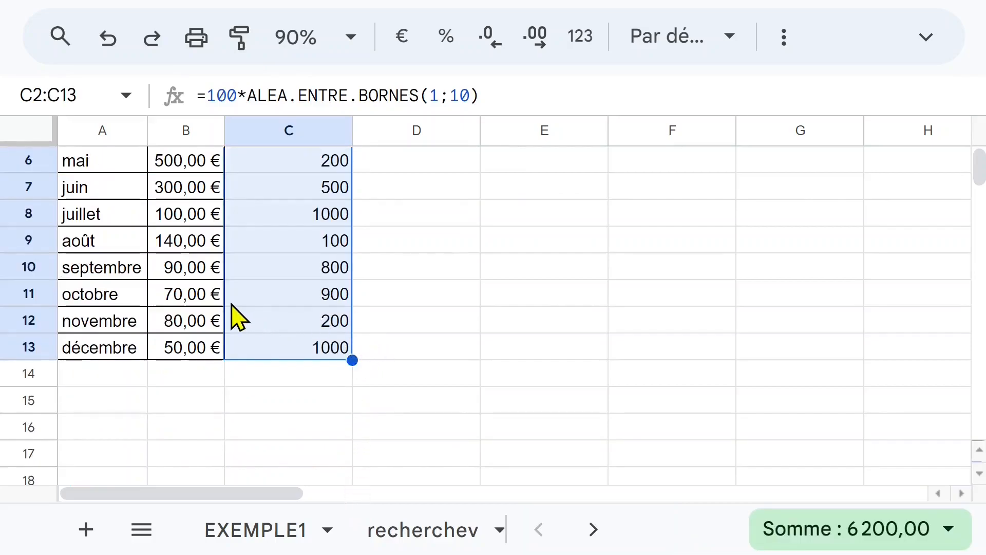
scroll(233, 303, "up", 1)
scroll(241, 308, "up", 1)
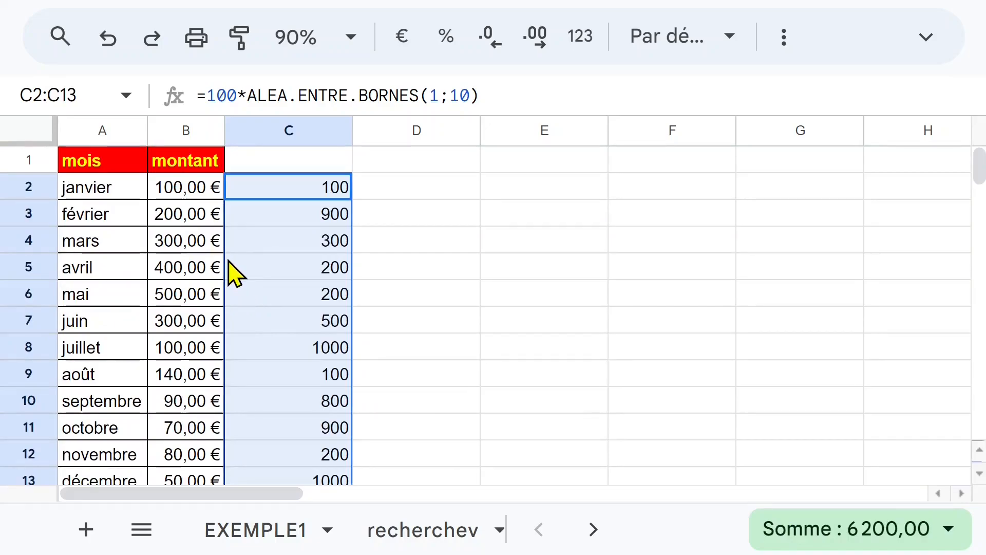
Copy the random amounts in C2:C13 and paste them as values only into the montant column from B2.
key("ctrl+c")
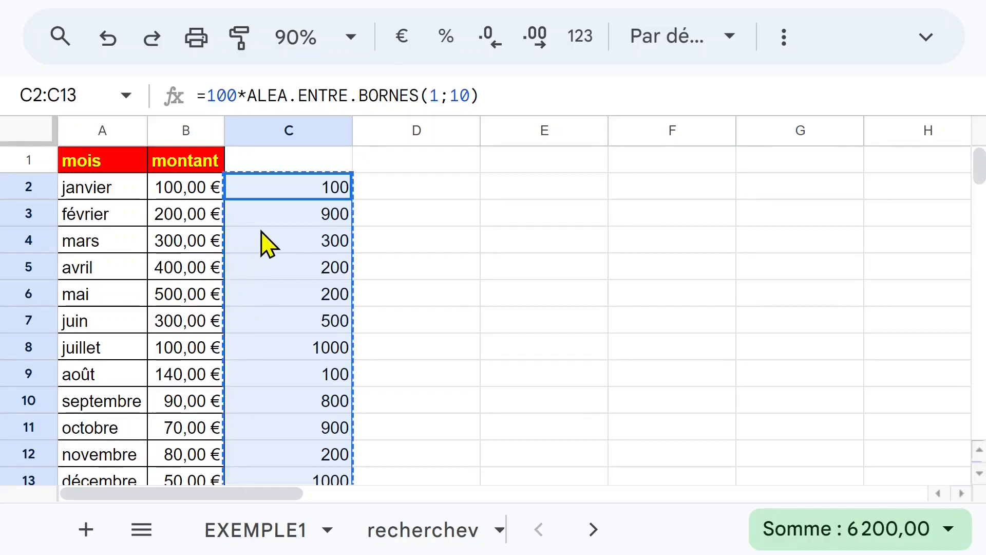
left_click(183, 191)
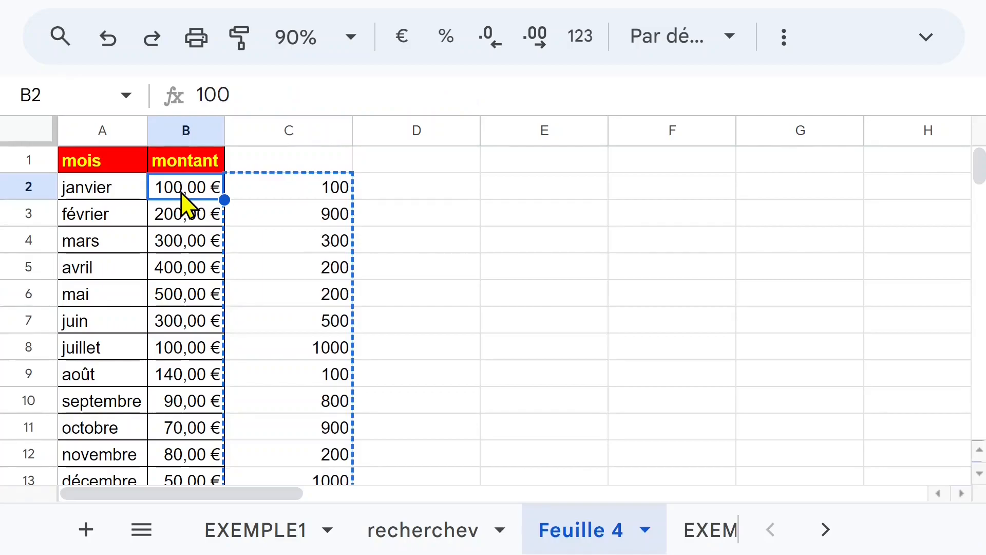
right_click(182, 193)
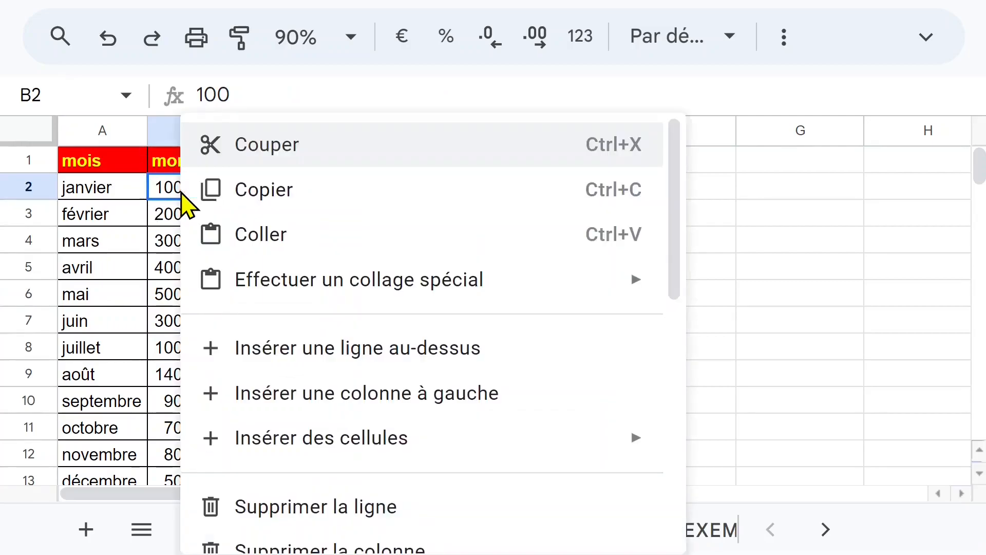
mouse_move(281, 298)
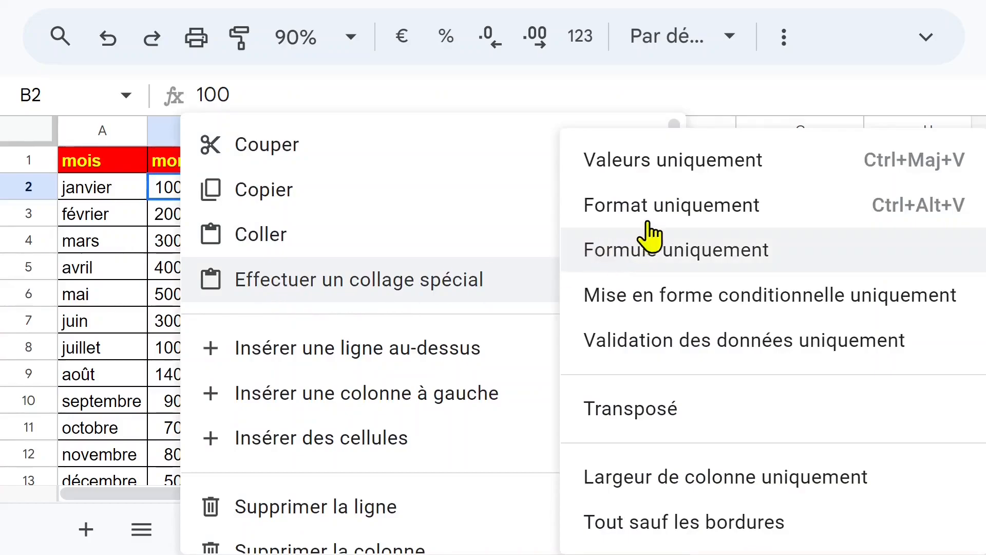
left_click(676, 180)
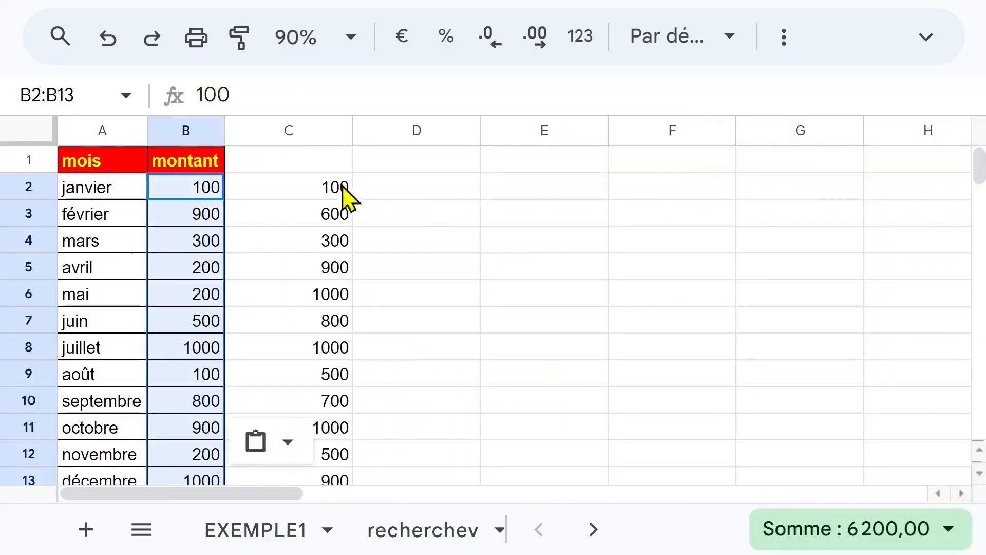
Clear the helper formulas from the whole of column C.
left_click(316, 186)
left_click(288, 128)
right_click(281, 134)
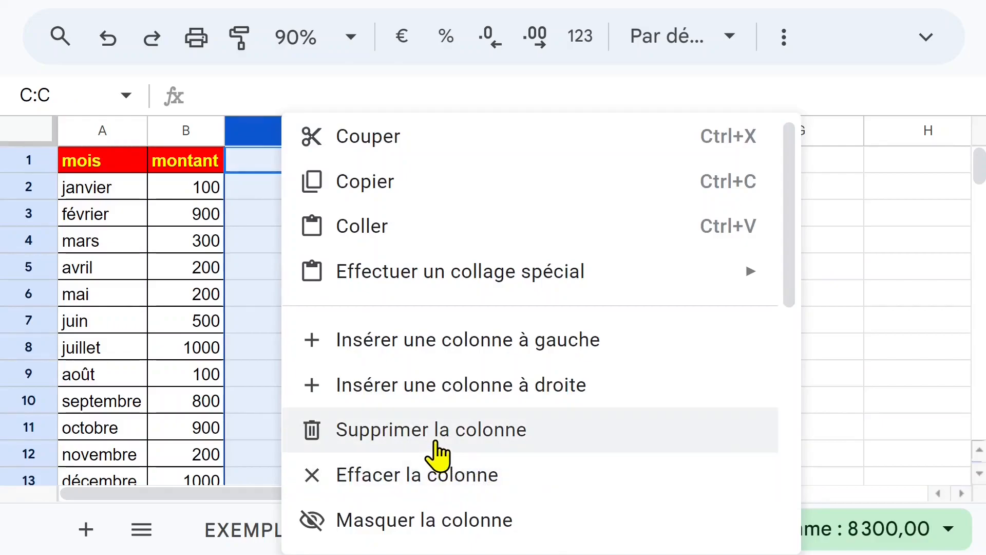
left_click(412, 480)
left_click(273, 302)
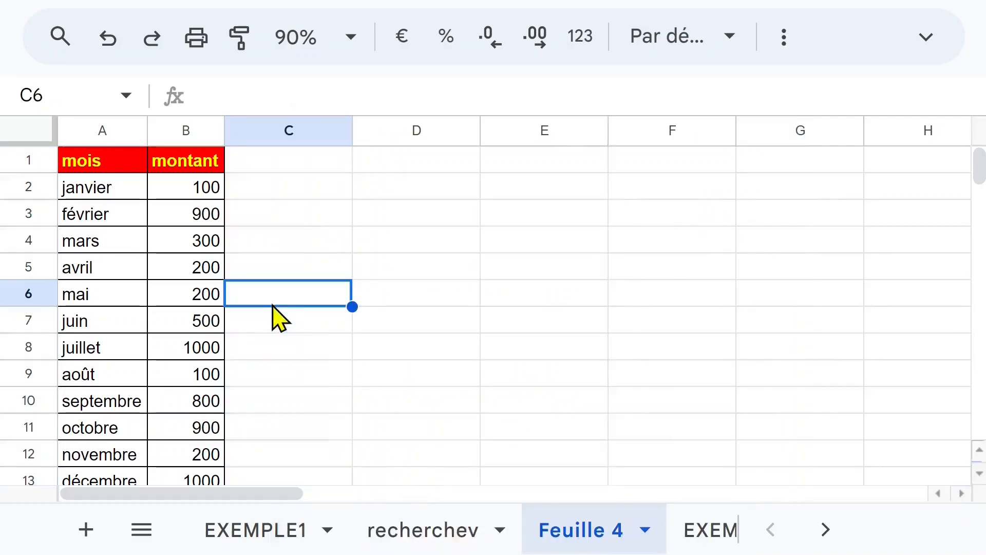
left_click(174, 223)
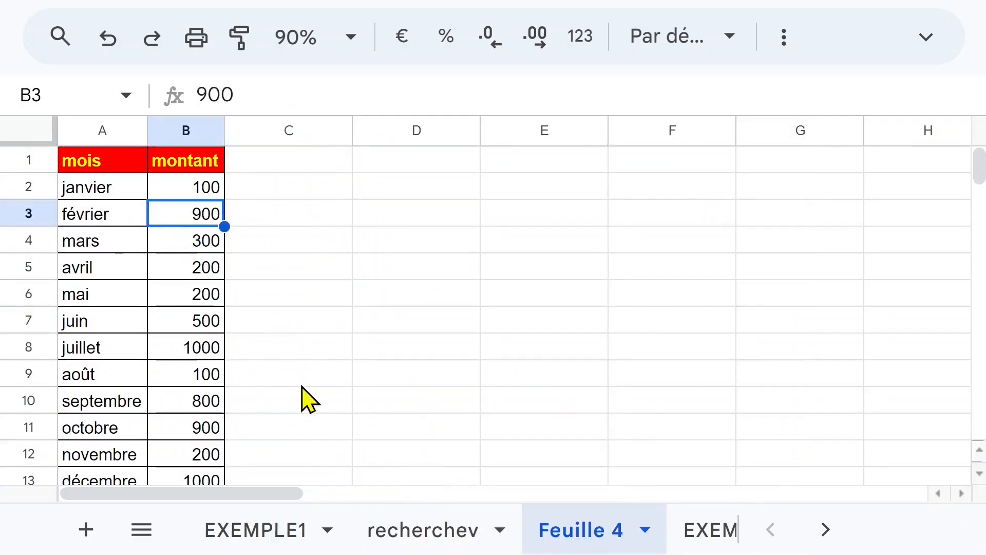
left_click(108, 241)
left_click(194, 221)
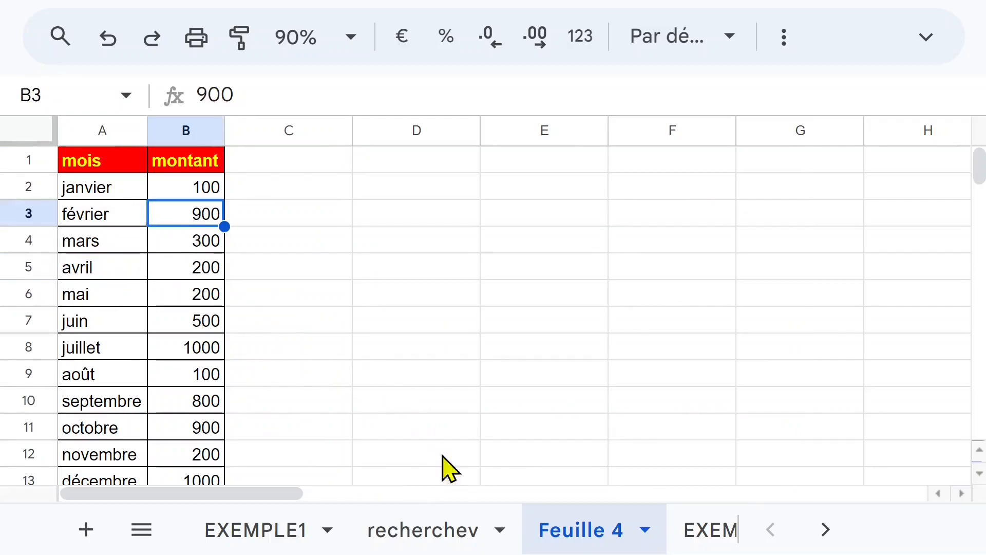
On the recherchev sheet, start a RECHERCHEV formula in B3 with janvier's cell A3 as the search key.
left_click(452, 539)
left_click(123, 222)
left_click(195, 222)
left_click(186, 130)
left_click(193, 226)
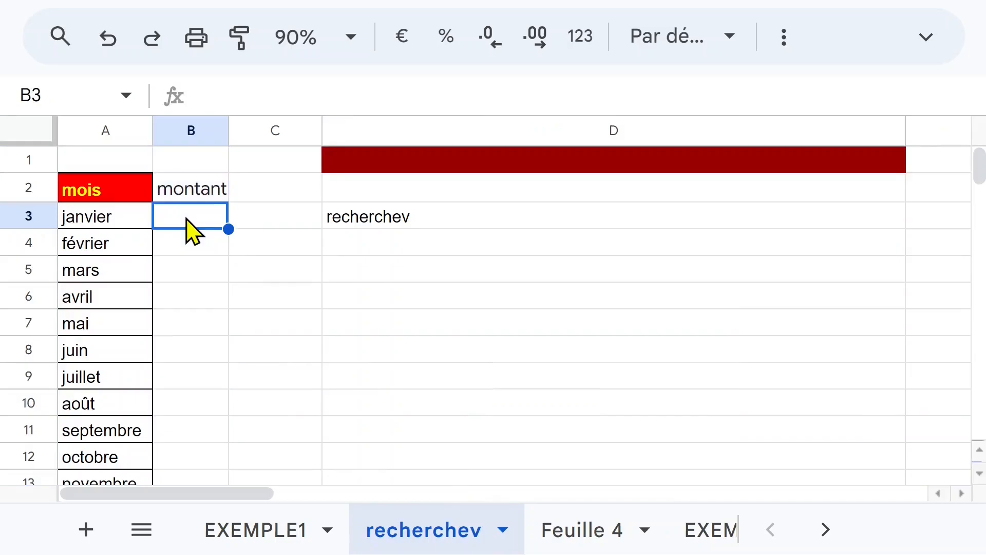
left_click(609, 539)
left_click(433, 533)
type("=rech")
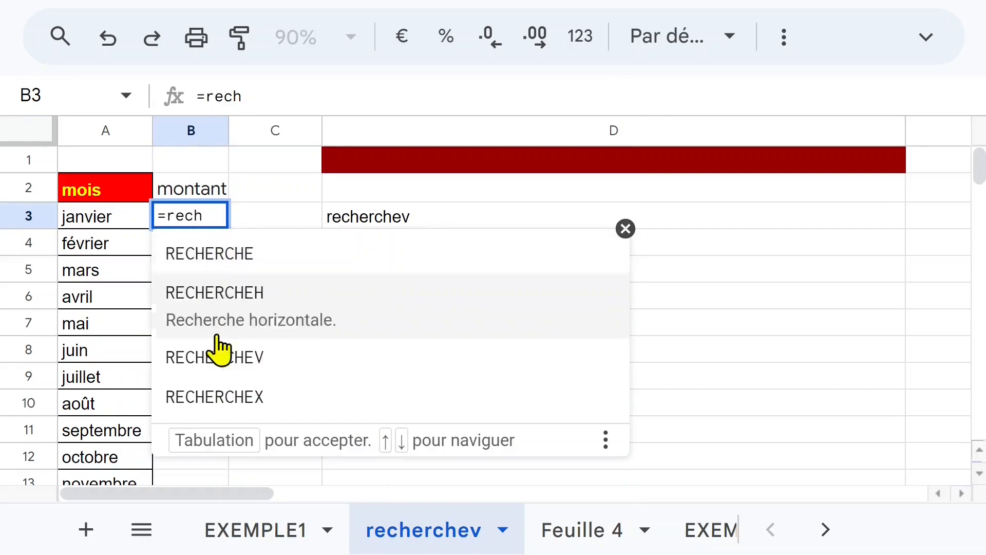
left_click(219, 359)
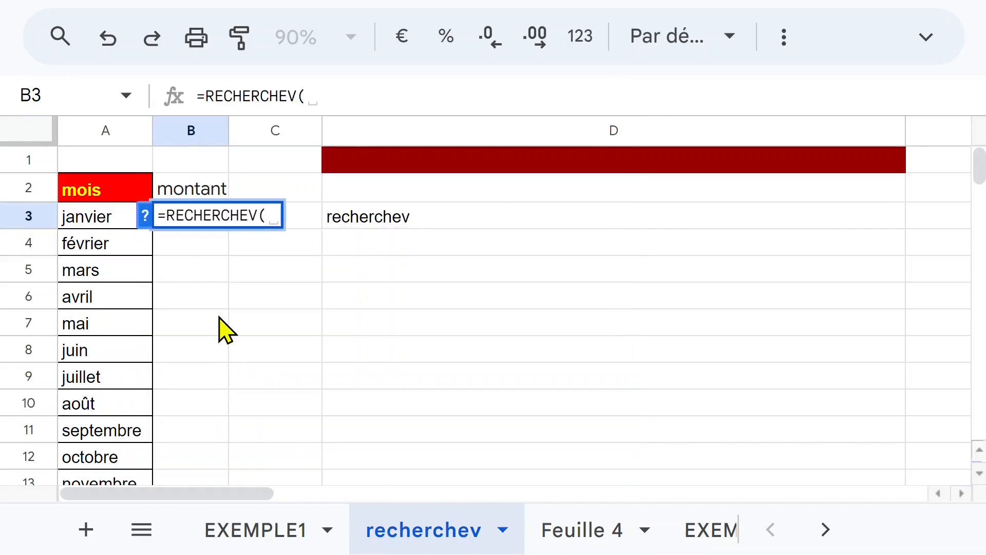
left_click(86, 218)
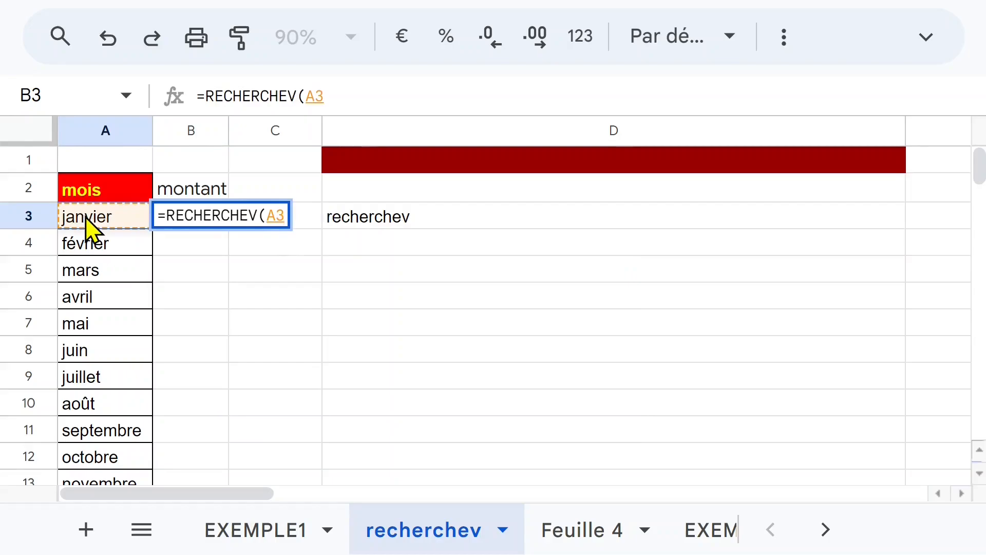
type(";")
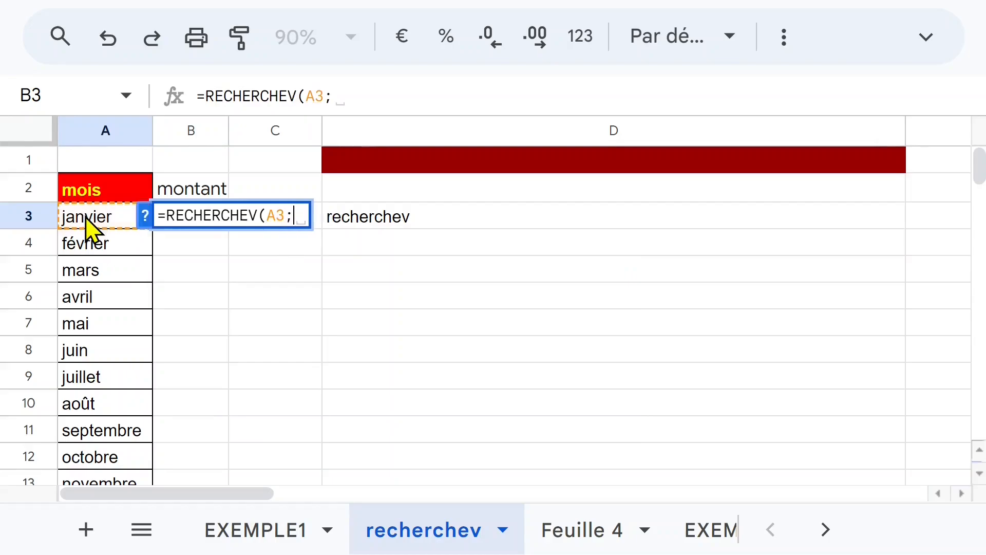
Try to complete the B3 formula with the lookup range 'Feuille 4'!A2:B13, column index 2 and match value 0.
left_click(584, 529)
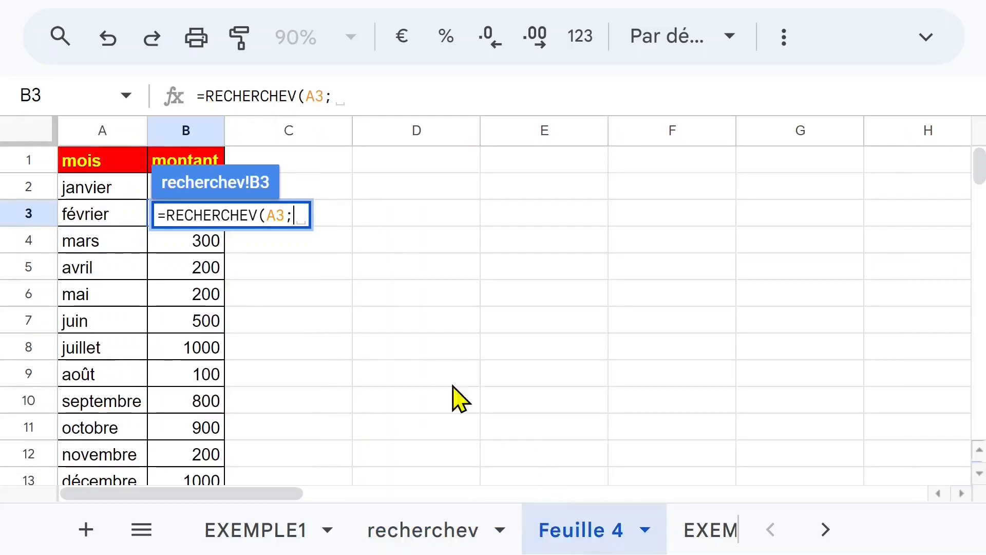
left_click(82, 193)
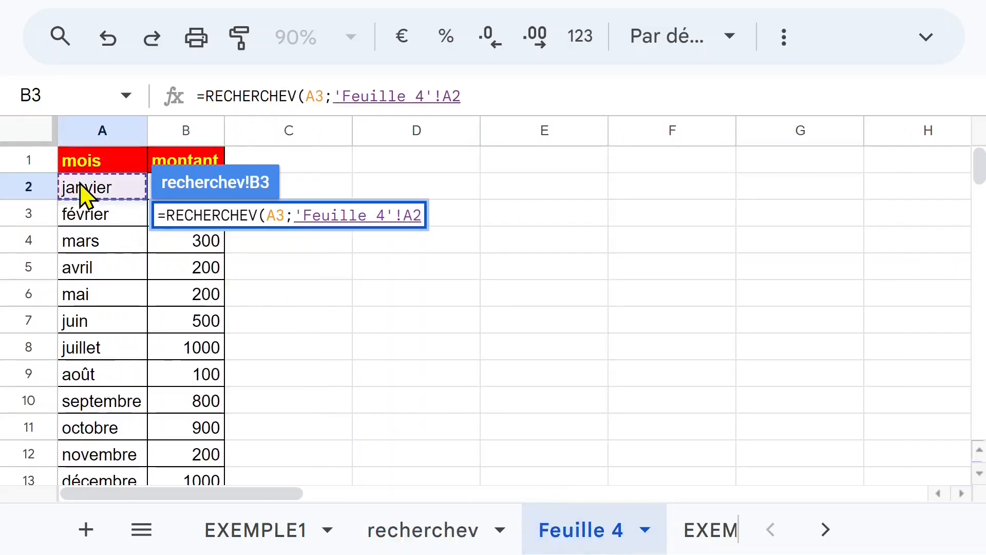
key("shift+Right")
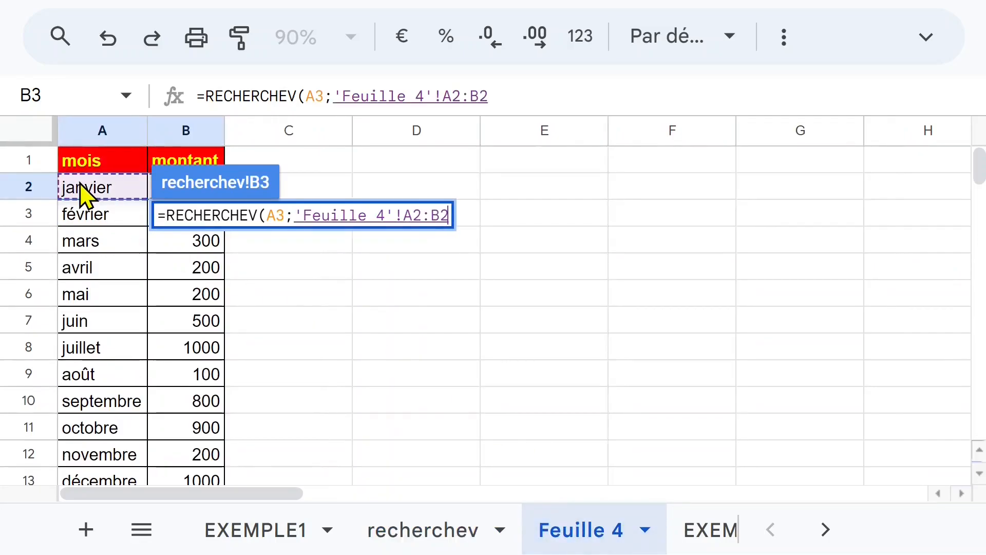
key("ctrl+shift+Down")
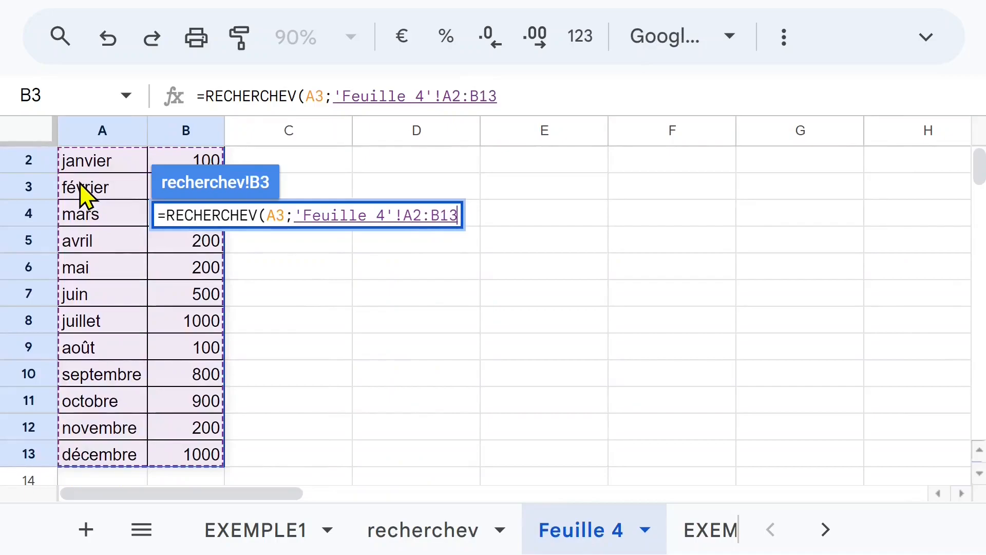
type(";")
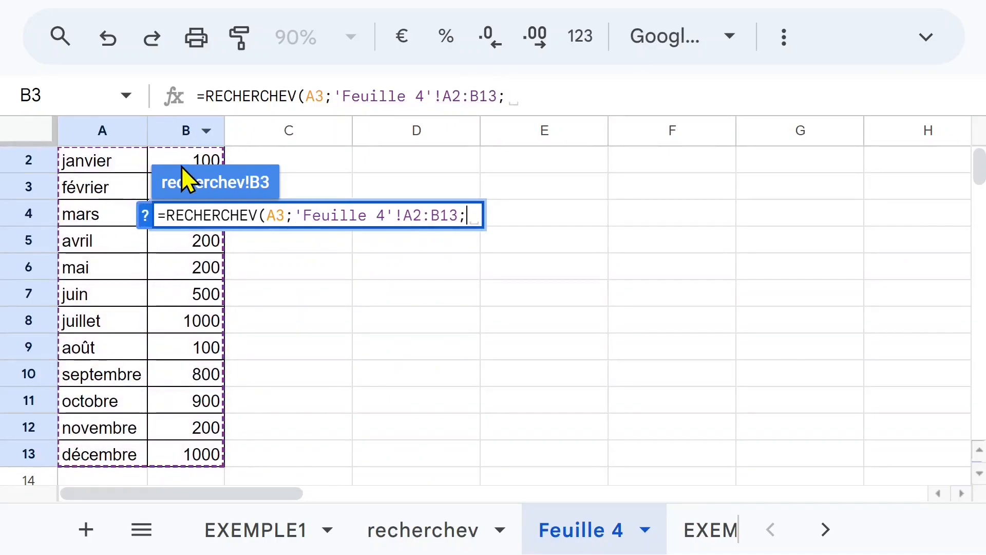
type("2")
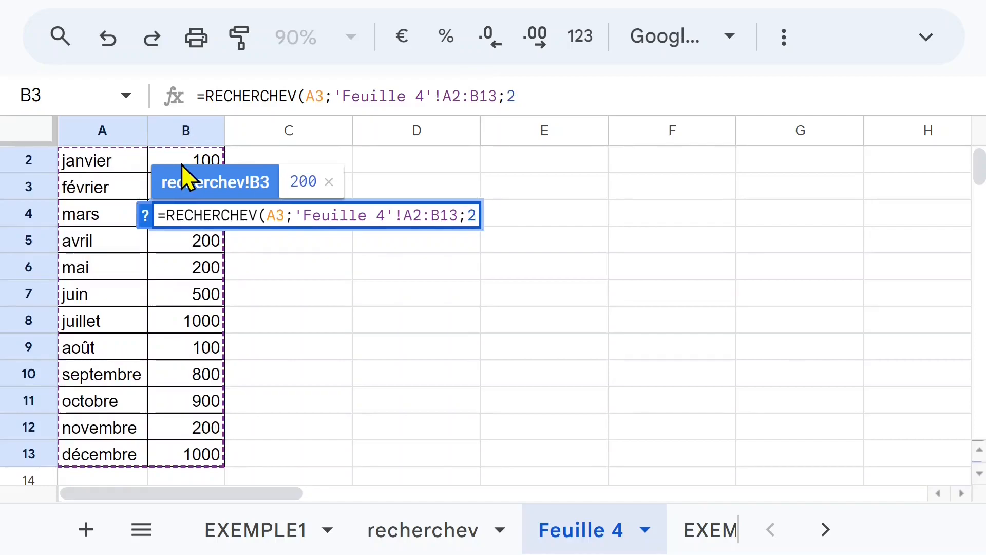
type(":0")
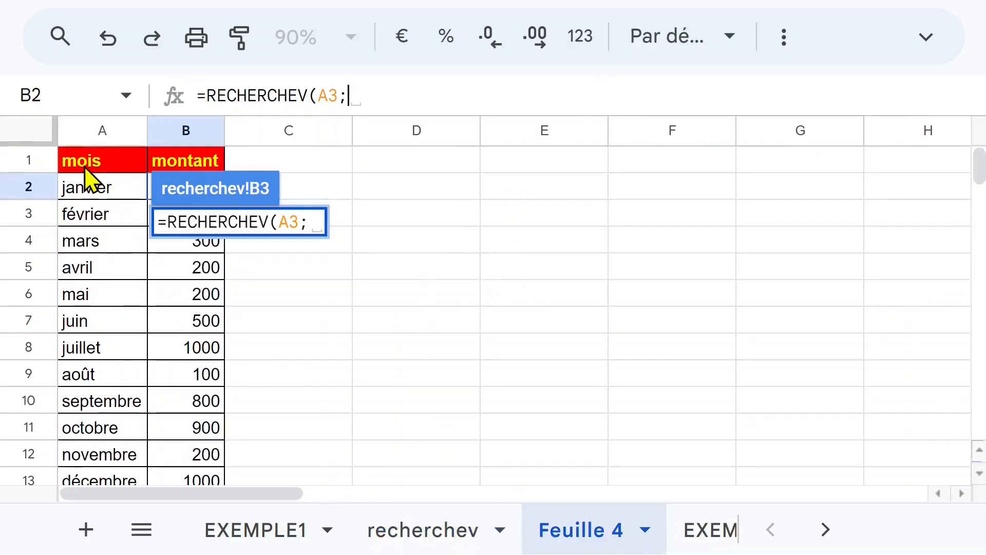
Complete the B3 RECHERCHEV formula with the range 'Feuille 4'!A1:B13, column index 2 and match value 0.
left_click(97, 166)
left_click_drag(98, 167, 191, 329)
type(";")
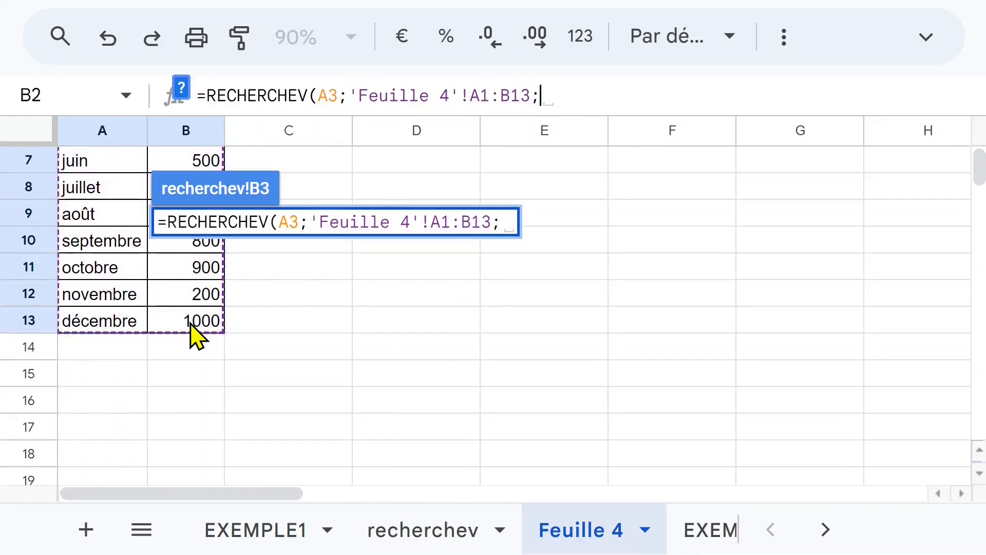
type("2")
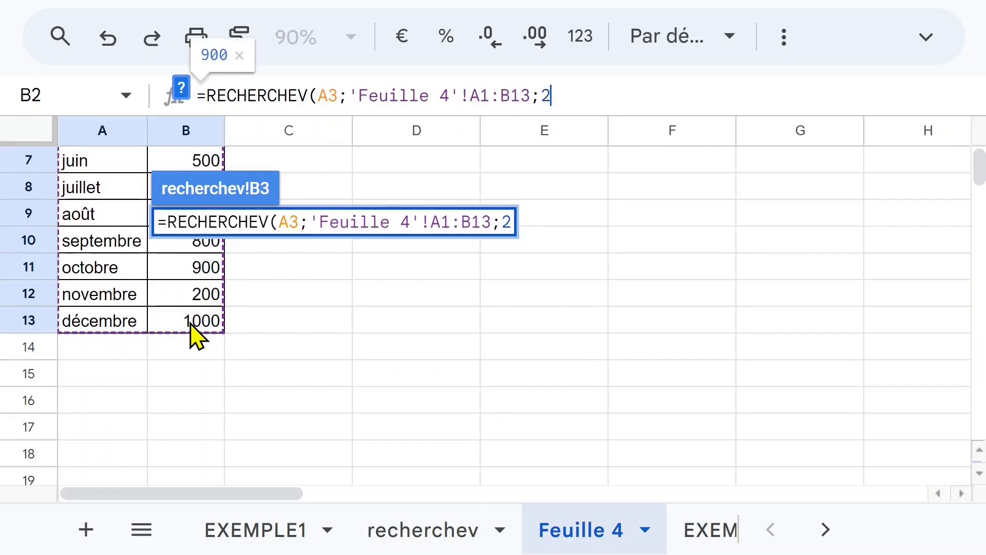
type(";")
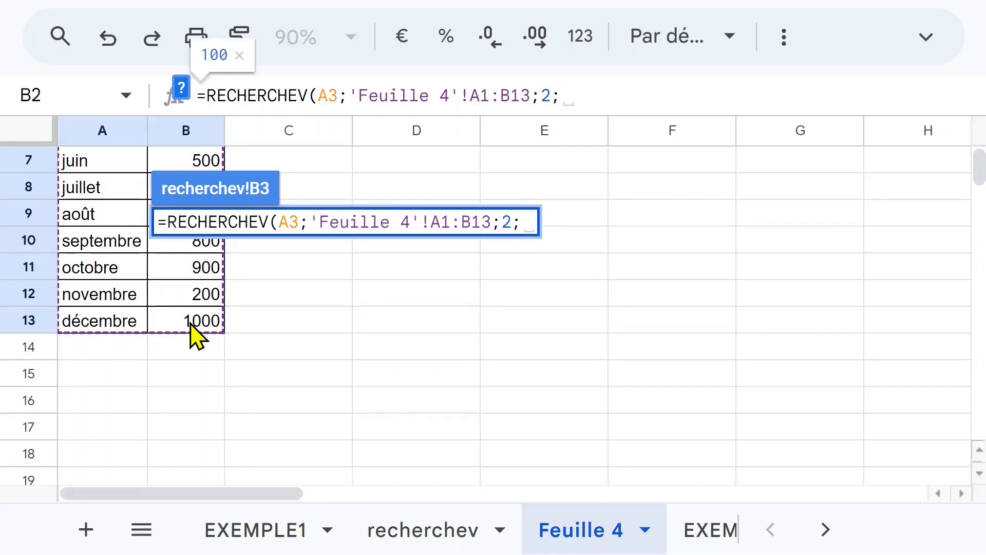
type("0")
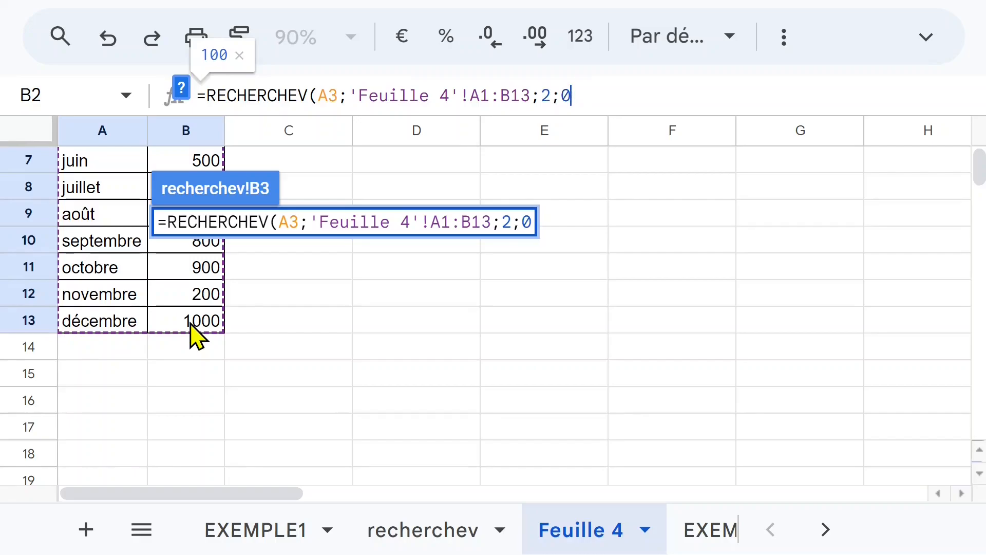
type(")")
key("Return")
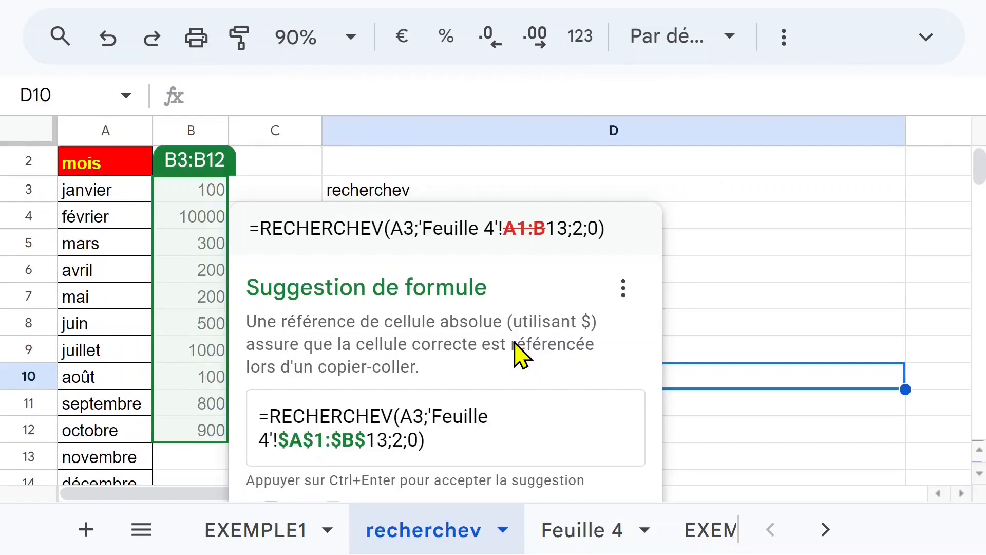
Dismiss the formula correction and autofill suggestion for B3:B12 without accepting it.
scroll(518, 354, "up", 1)
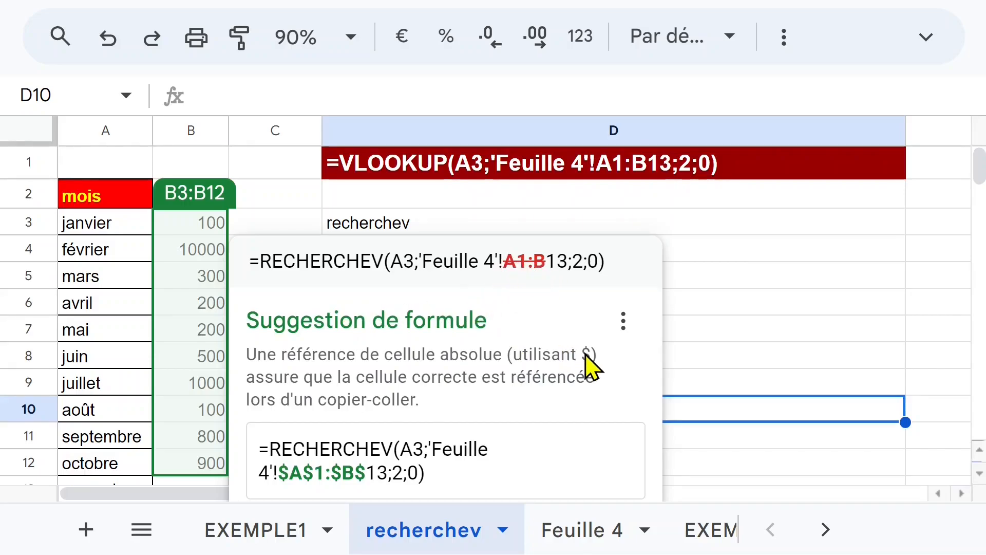
scroll(484, 358, "down", 3)
scroll(482, 359, "up", 2)
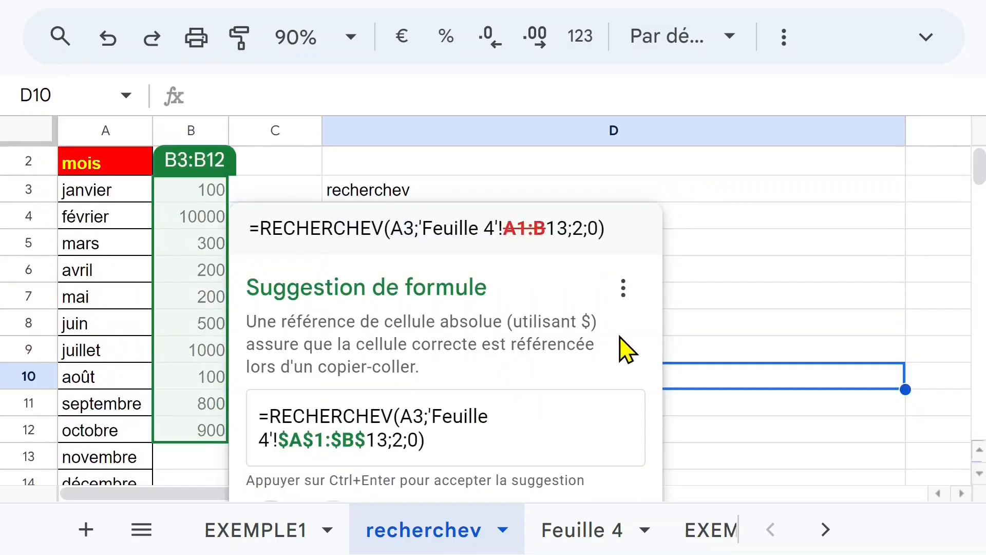
left_click(750, 253)
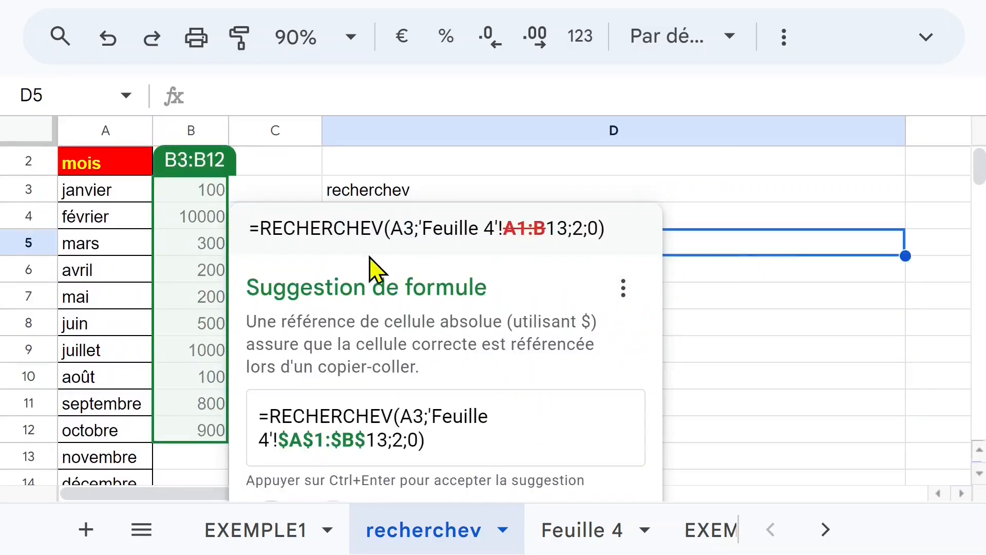
left_click(223, 221)
key("ctrl+shift+Down")
left_click(220, 192)
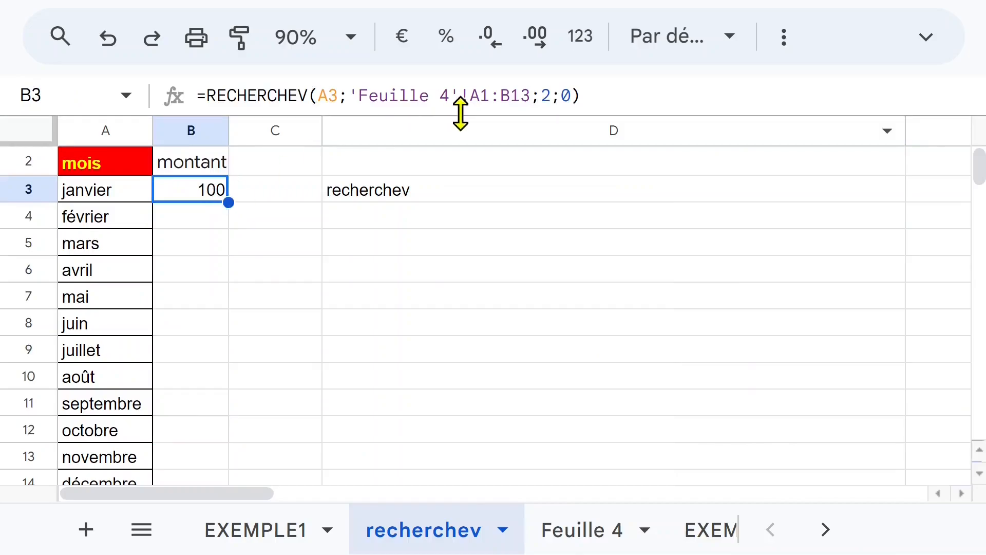
Make the lookup range in B3's RECHERCHEV formula absolute, as 'Feuille 4'!$A$1:$B$13.
left_click(482, 95)
left_click(481, 95)
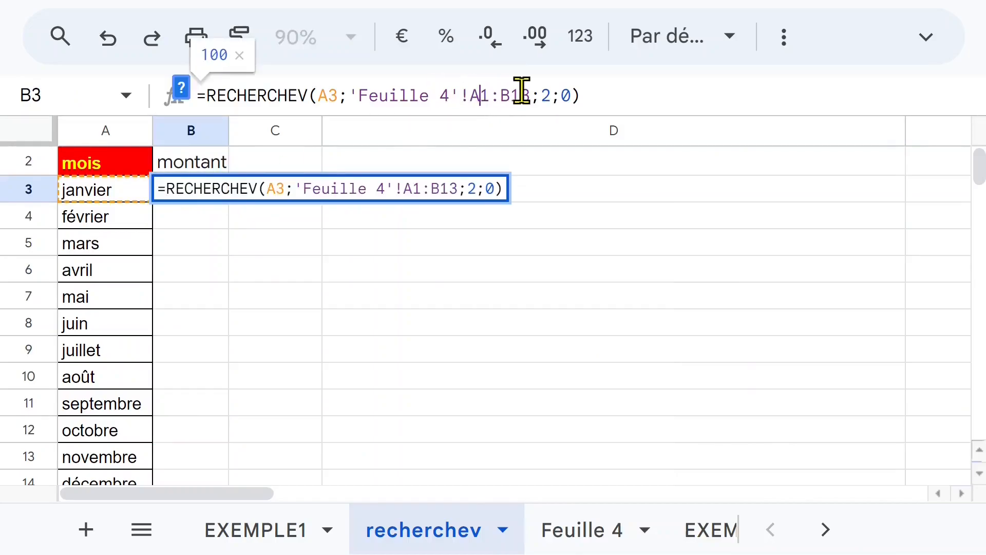
key("F4")
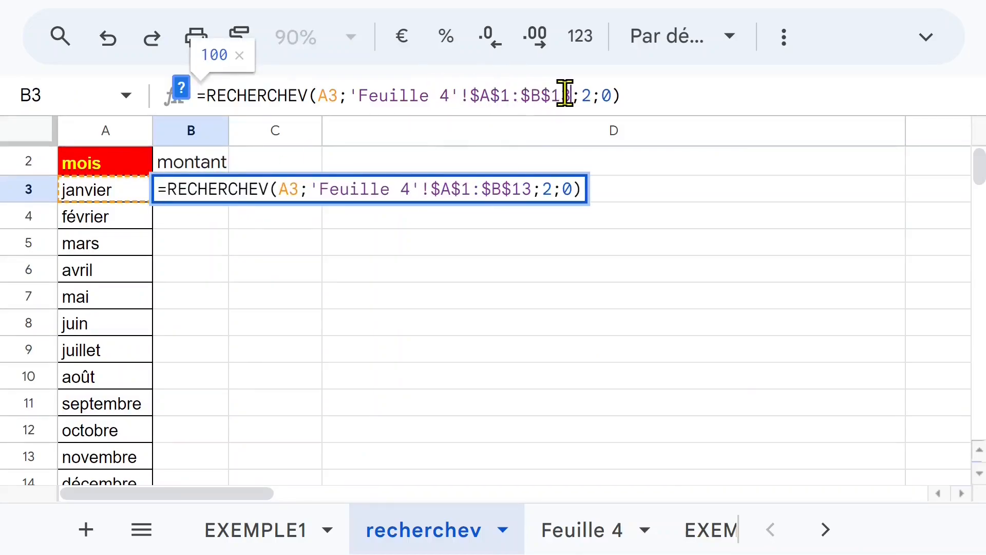
key("Return")
Fill the RECHERCHEV formula from B3 down to B14, the décembre row.
left_click(211, 190)
left_click_drag(229, 201, 222, 237)
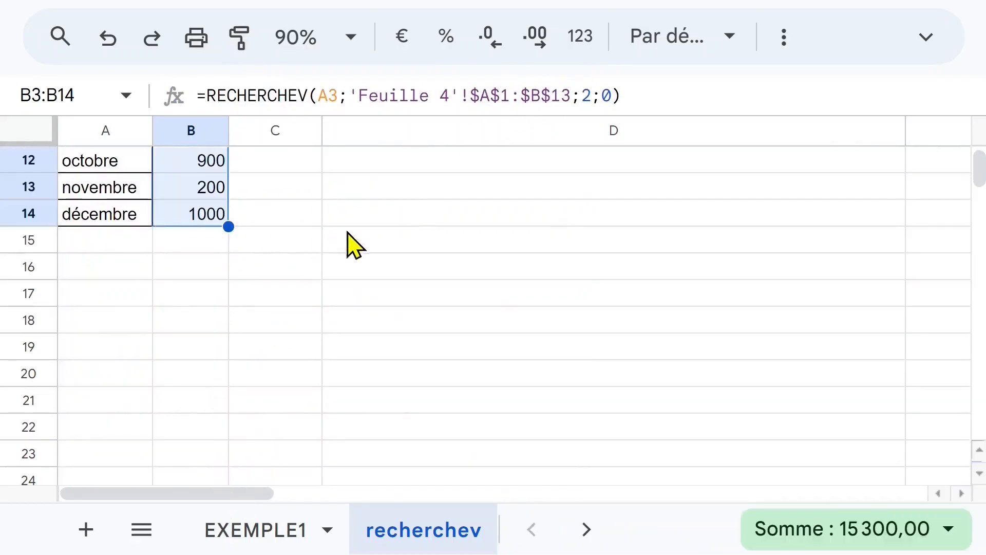
scroll(411, 266, "up", 4)
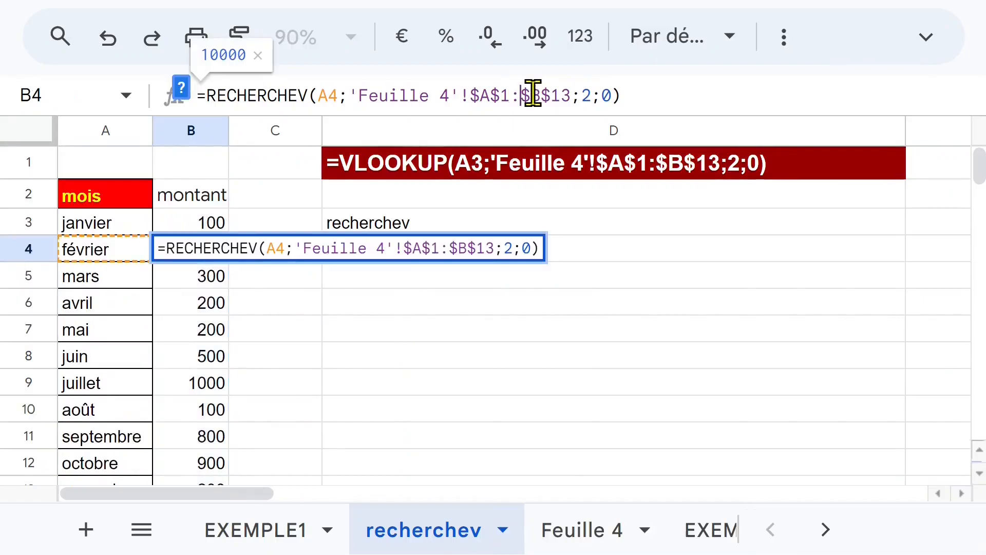
key("Escape")
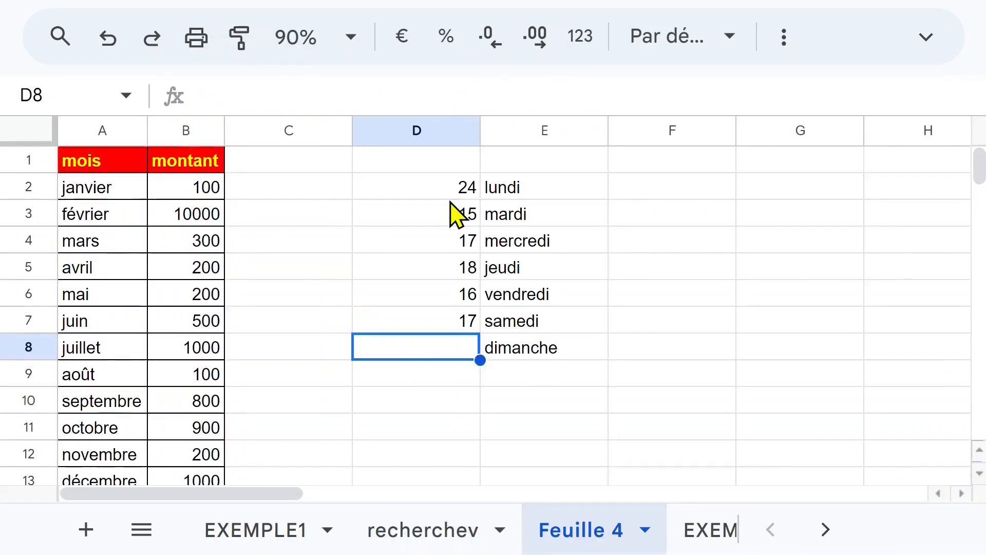
On Feuille 4, enter 20 in D8 as dimanche's value and check the day table in D2:E8.
type("20")
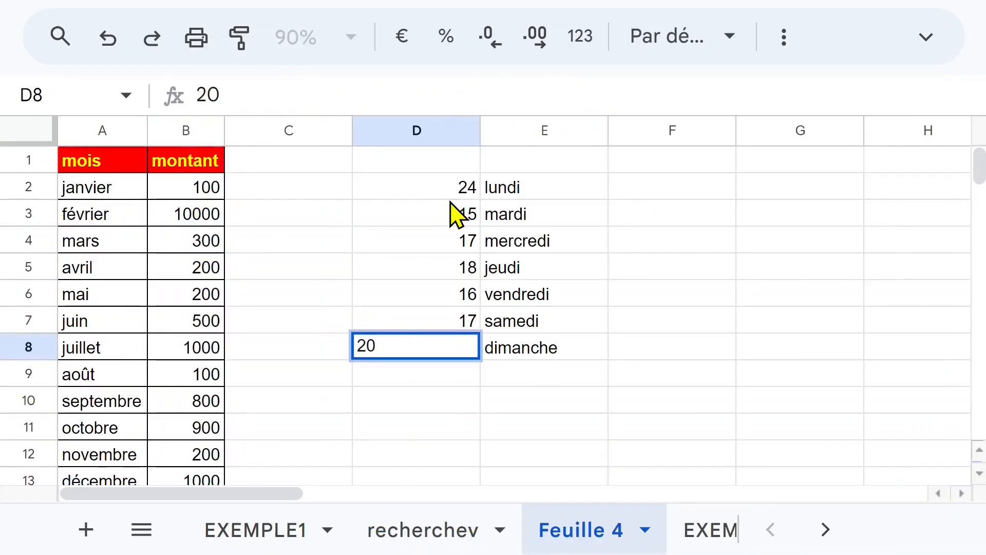
left_click(496, 293)
left_click_drag(450, 192, 539, 359)
left_click(438, 202)
left_click(513, 200)
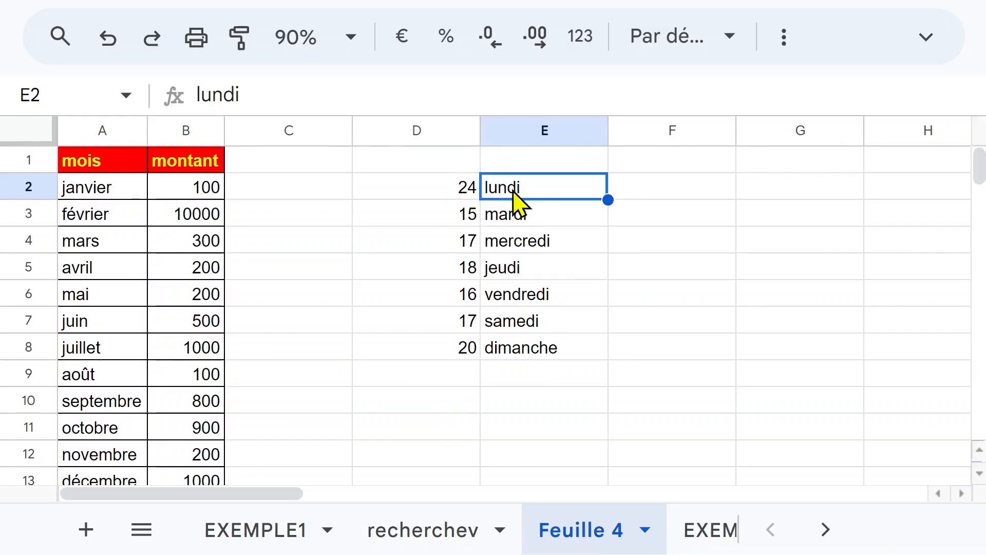
On the recherchev sheet, label F1 as jour and F2 as valeur, and enter lundi in G1.
left_click(447, 530)
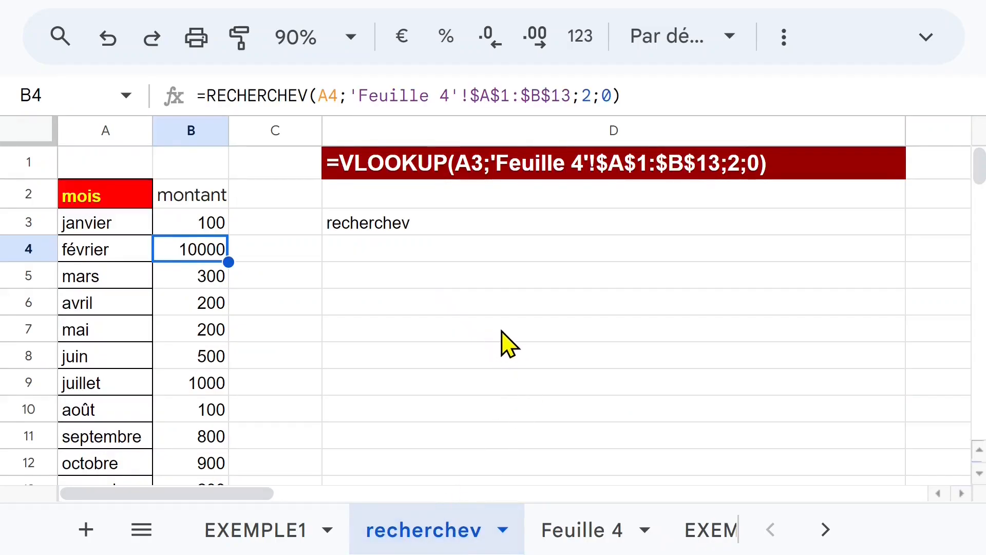
left_click(437, 285)
left_click(446, 312)
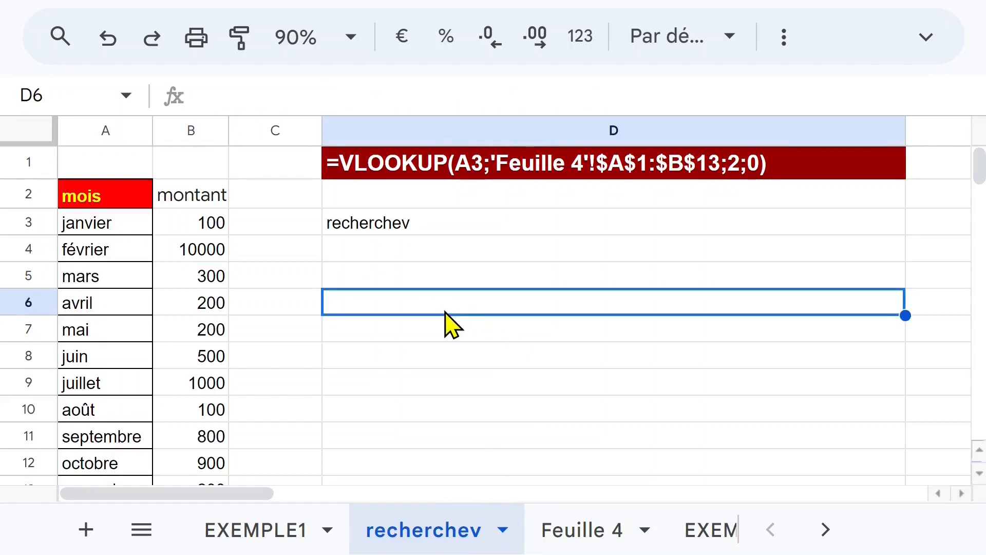
left_click_drag(272, 496, 495, 496)
left_click(364, 194)
type("val")
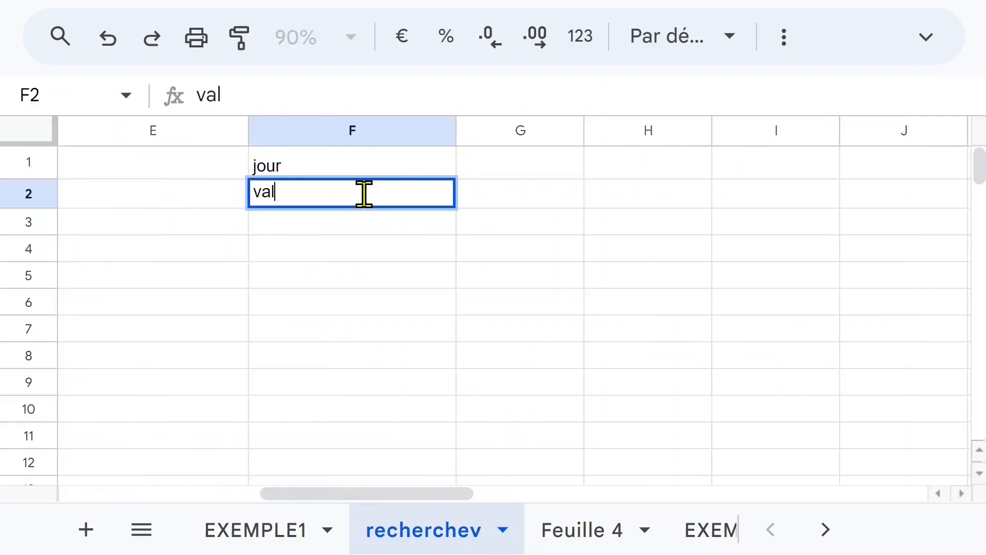
type("eur")
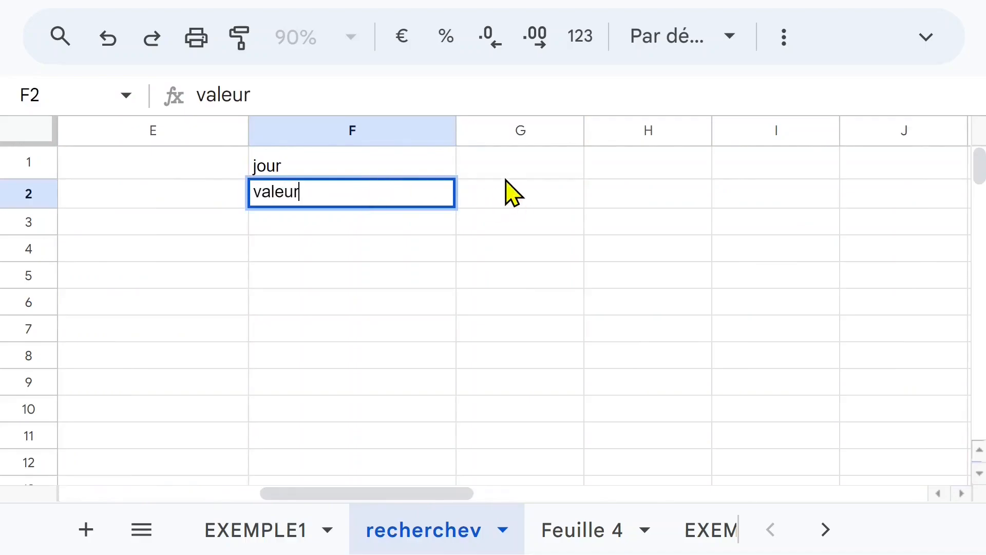
left_click(506, 177)
type("lundi")
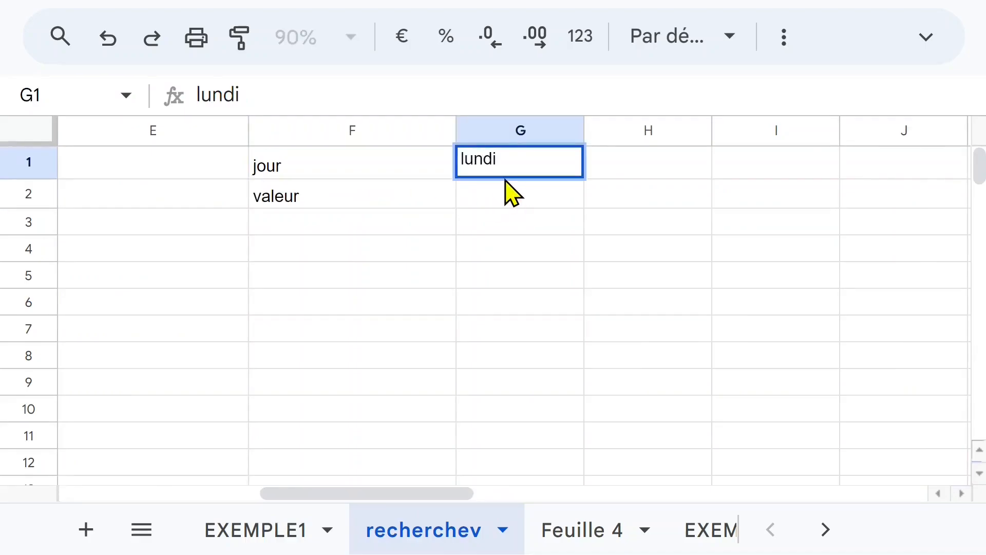
left_click(464, 303)
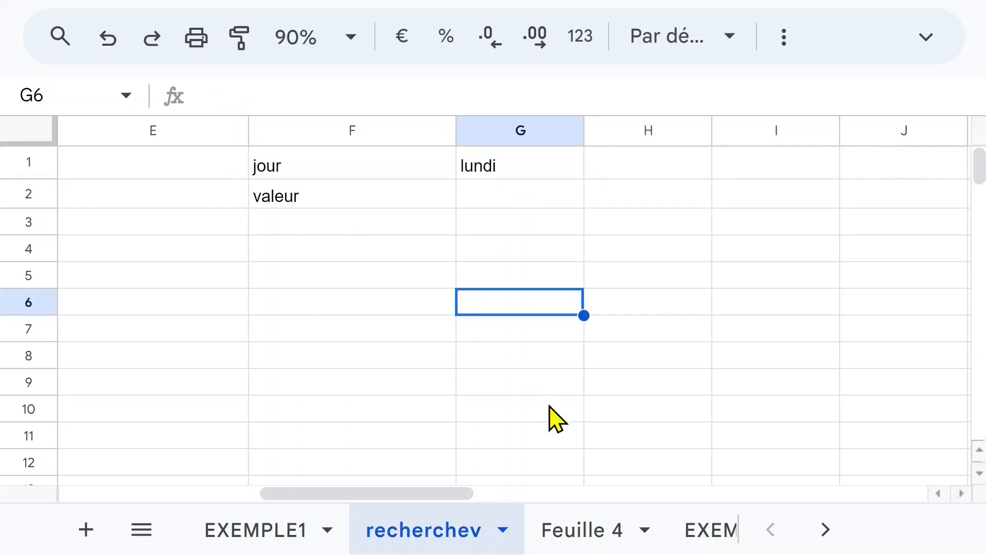
On Feuille 4, examine the order of the value and day columns in the day table's lundi row.
left_click(583, 531)
left_click(463, 189)
left_click(514, 190)
left_click(459, 190)
left_click(525, 191)
left_click(445, 189)
left_click(495, 191)
left_click(460, 193)
On the recherchev sheet, start a RECHERCHEV formula in G2 with lundi's cell G1 as the search key.
left_click(464, 521)
left_click(494, 199)
type("=re")
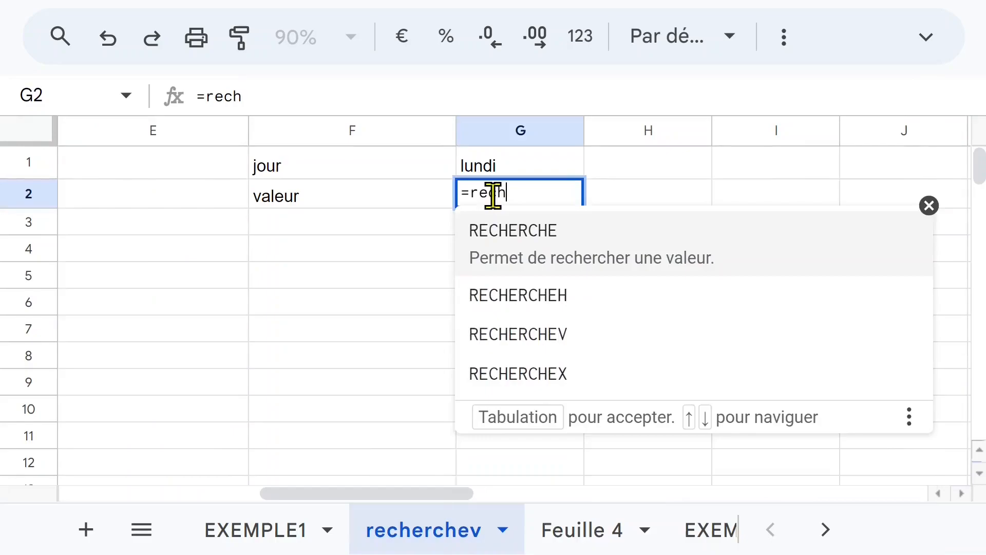
type("ch")
left_click(536, 349)
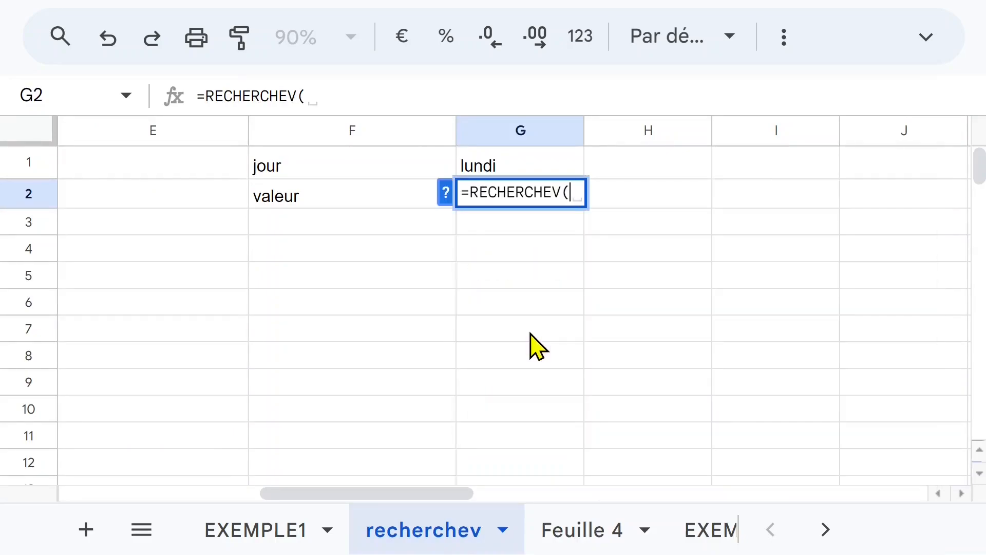
left_click(501, 175)
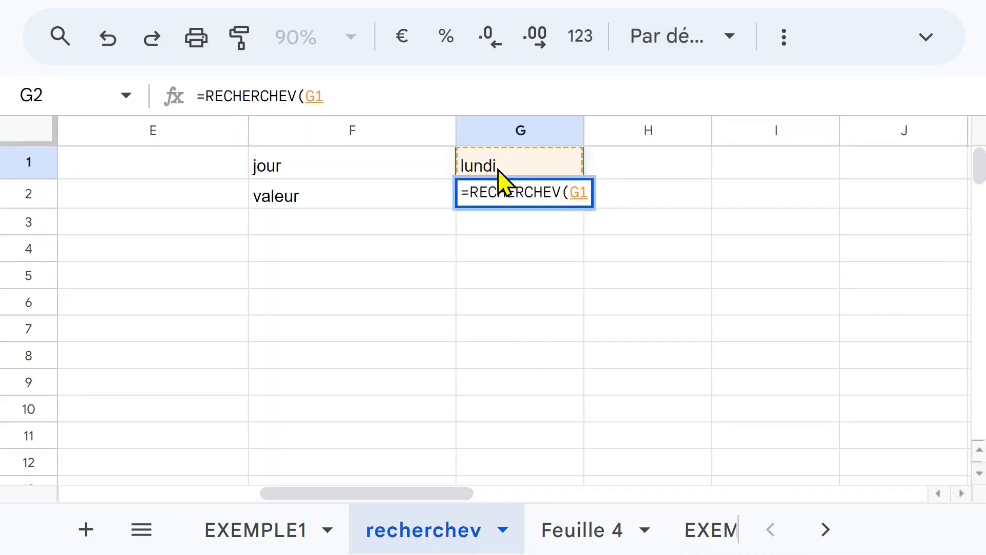
type(";")
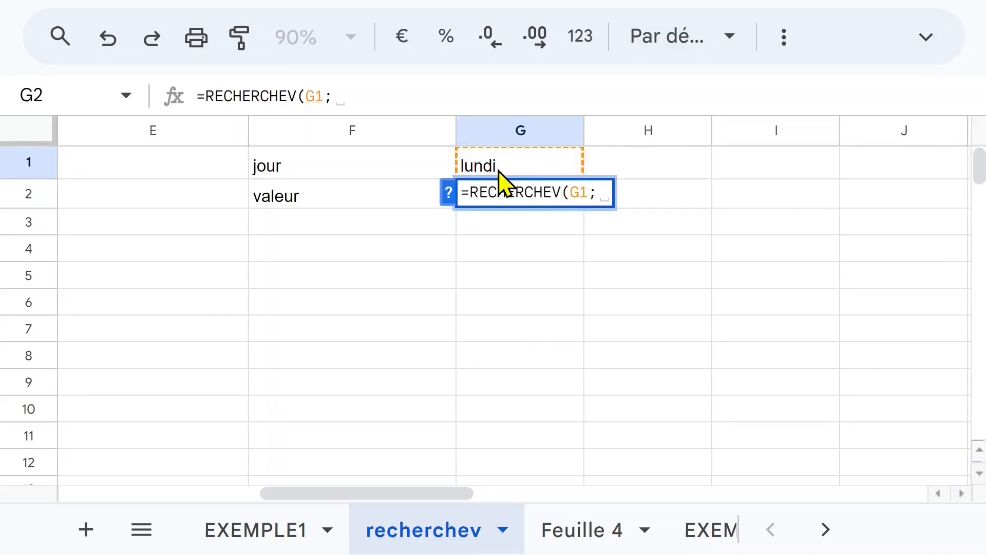
Try to complete G2's RECHERCHEV with the absolute range 'Feuille 4'!$D$2:$E$8, column index 1 and exact match 0.
left_click(589, 527)
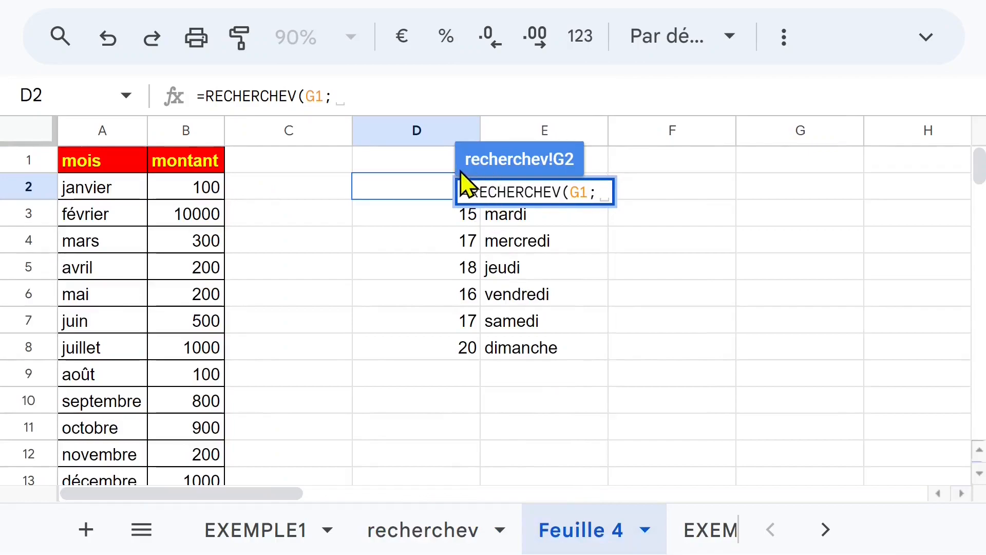
left_click_drag(588, 357, 473, 192)
key("F4")
type(";1")
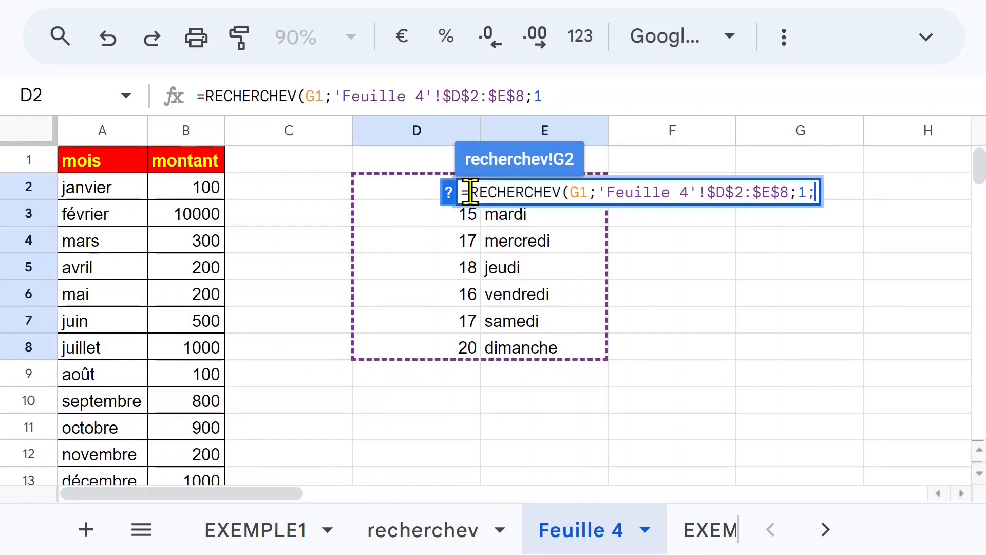
type(";")
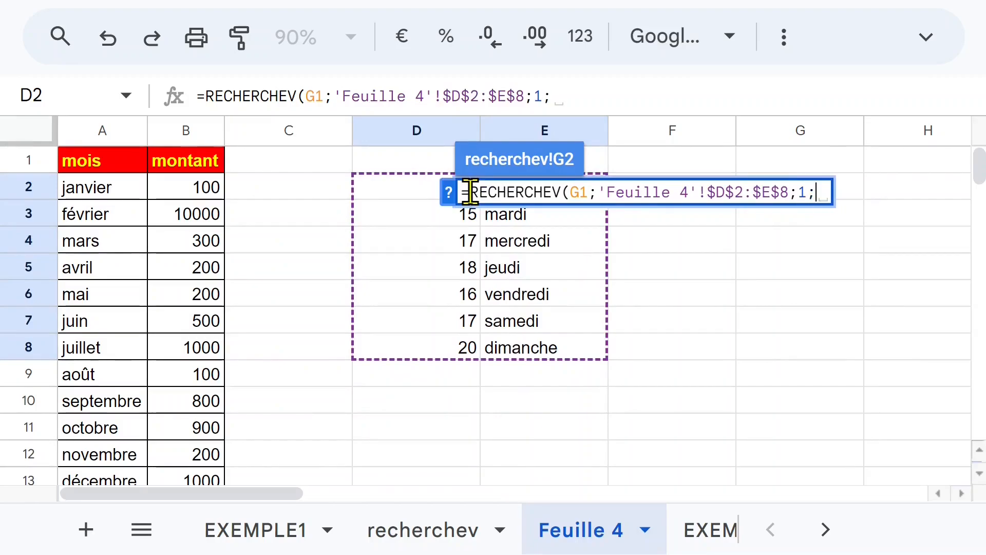
type("0")
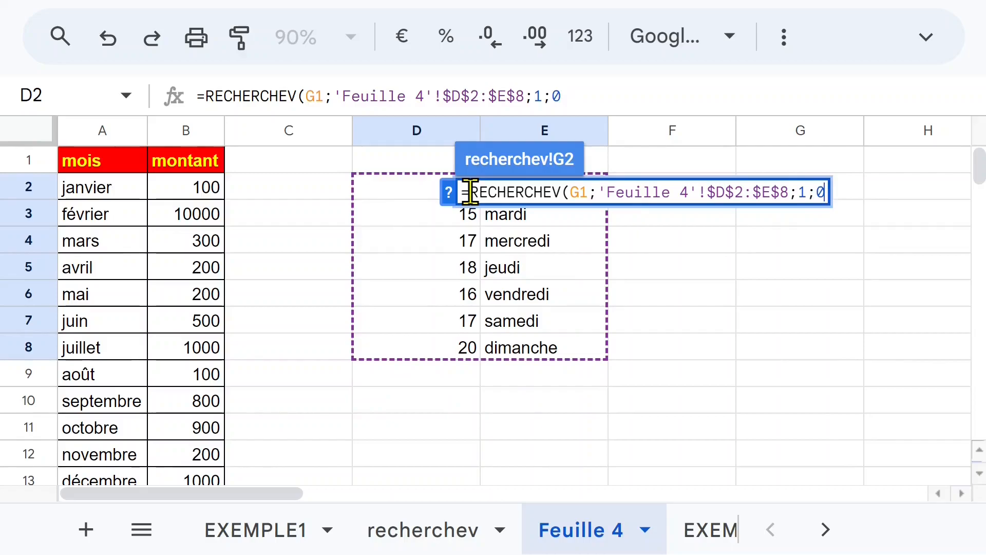
type(")")
key("Return")
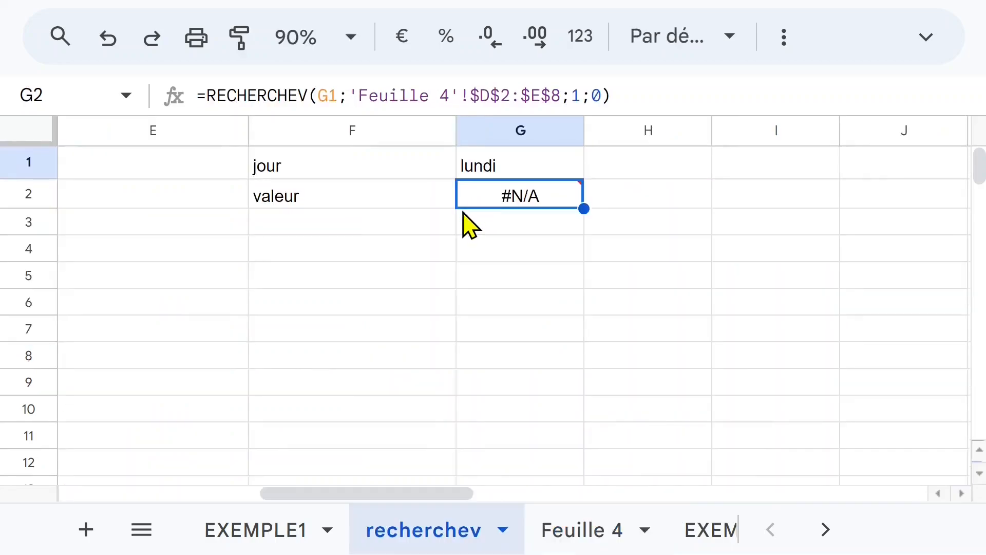
mouse_move(510, 206)
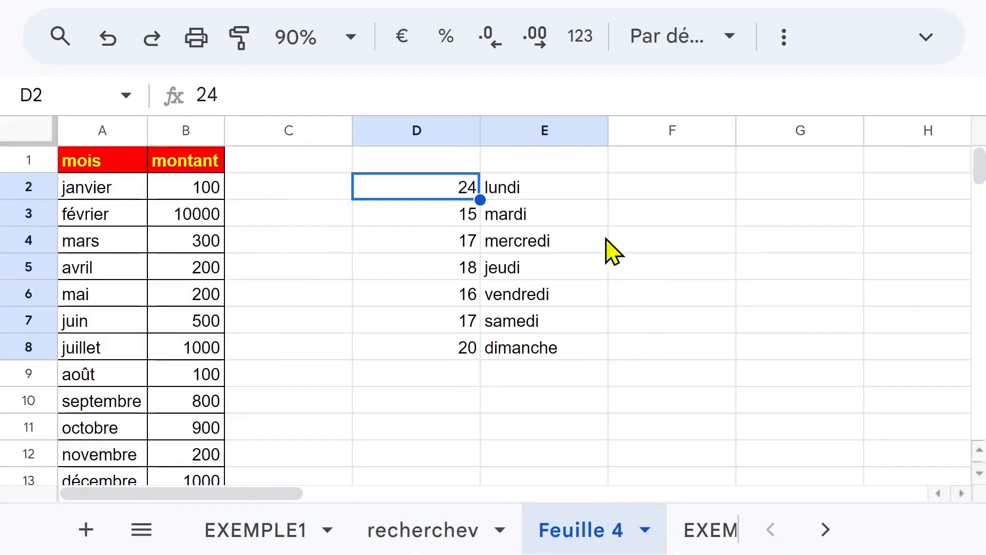
On Feuille 4, duplicate the day values after the day column by entering =D2 in F2 and accepting the suggested autofill down to F8.
left_click(578, 229)
left_click(509, 181)
left_click(423, 181)
left_click(501, 271)
left_click(536, 323)
left_click(645, 198)
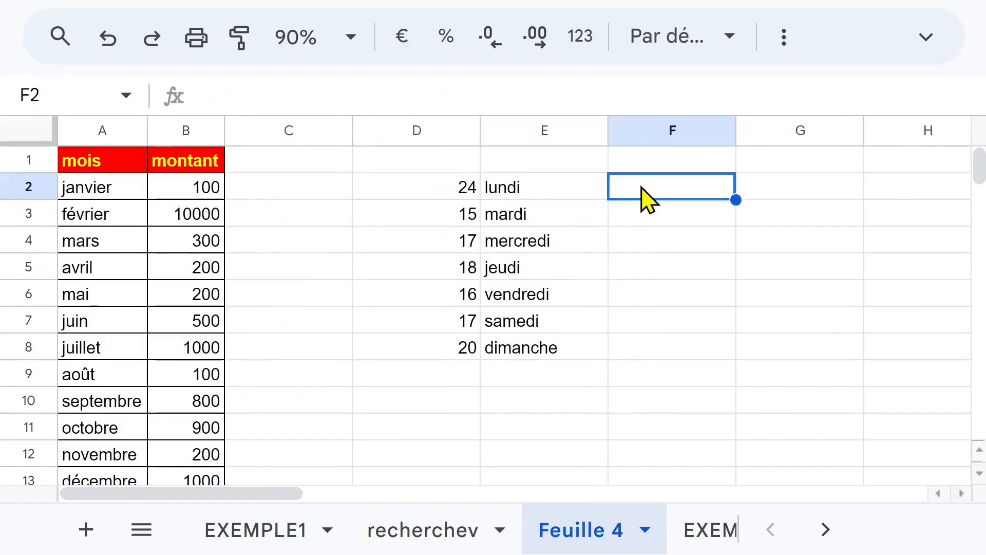
type("=")
left_click(473, 193)
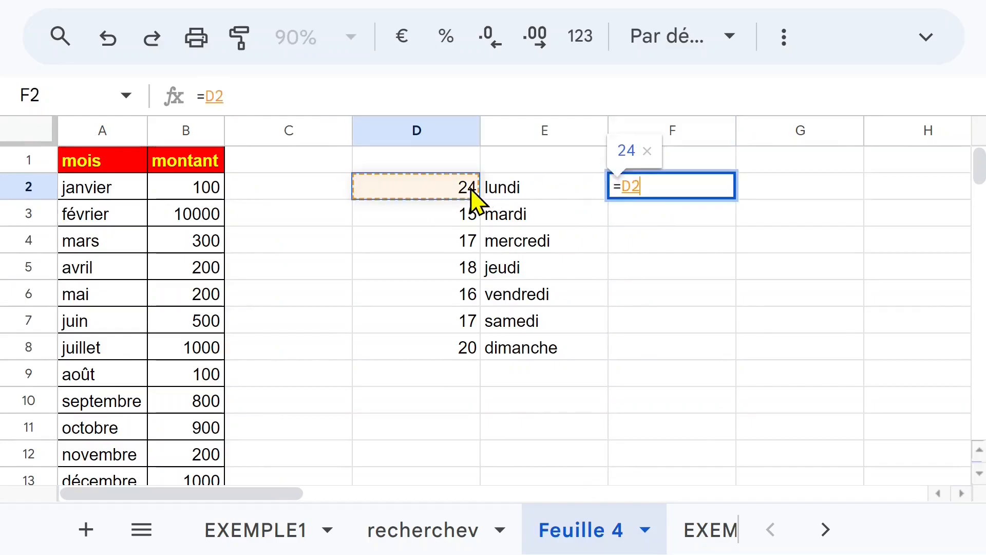
key("Return")
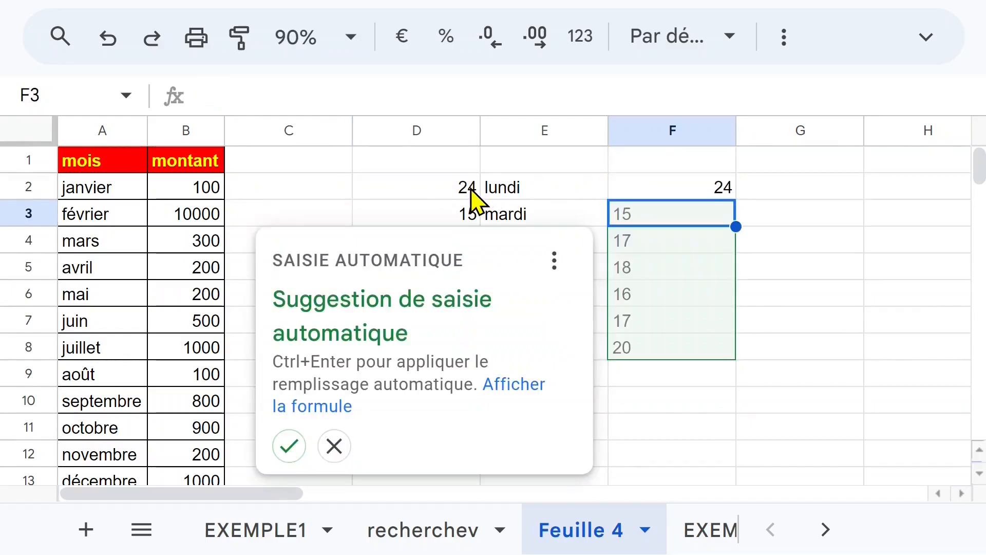
left_click(289, 446)
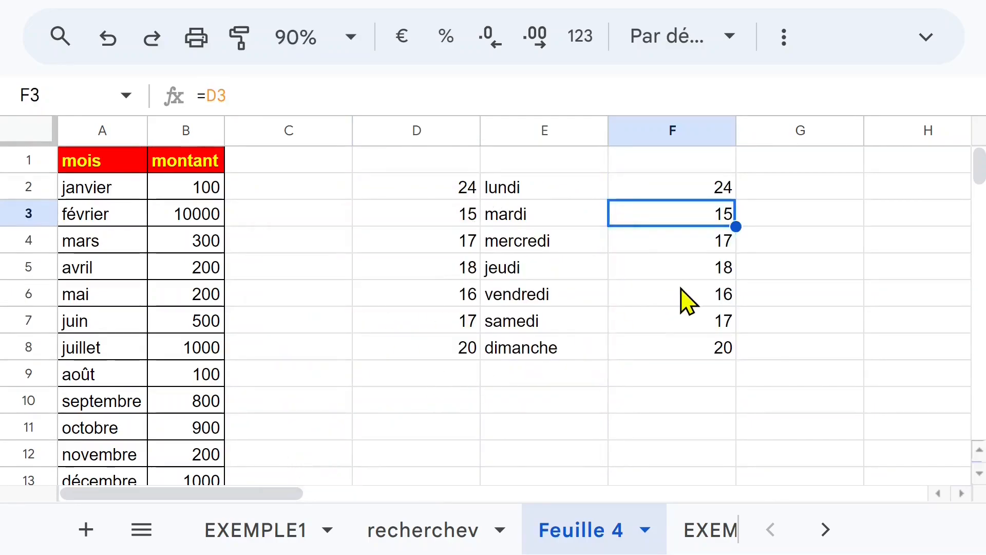
Compare ranges D2:E8 and E2:F8, and on the recherchev sheet remove everything after the search key from G2's formula.
left_click_drag(463, 190, 535, 345)
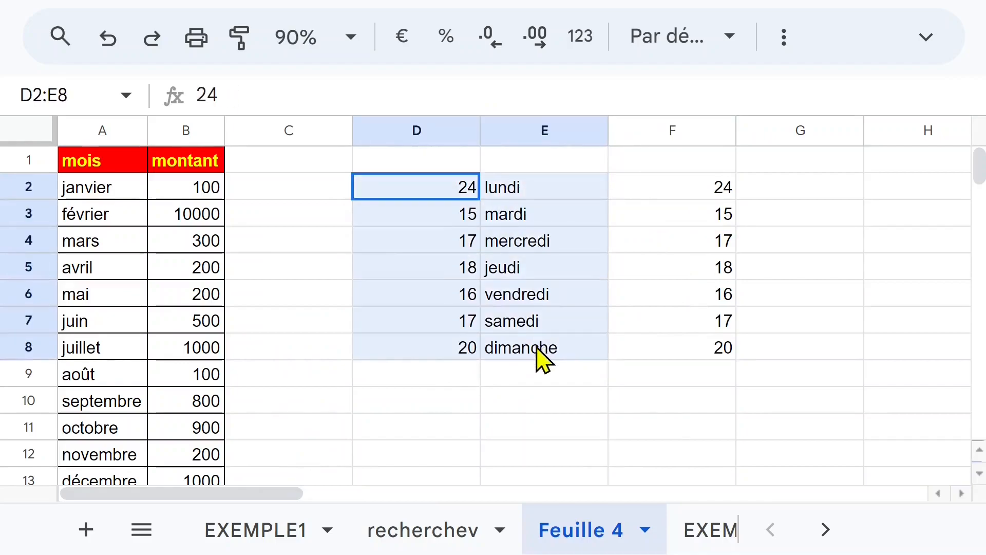
left_click(538, 187)
left_click_drag(537, 186, 668, 347)
left_click(531, 189)
left_click(702, 349)
left_click(483, 527)
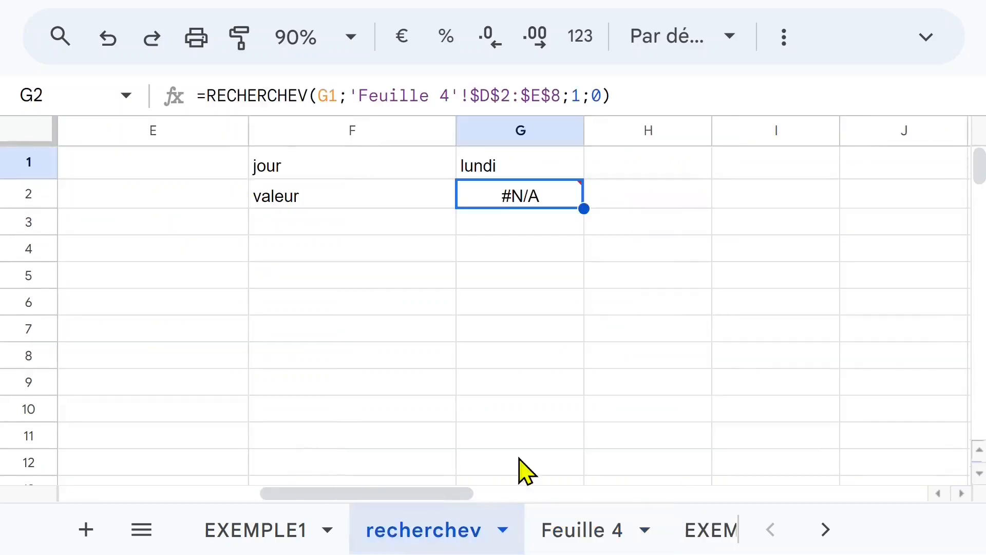
left_click(489, 95)
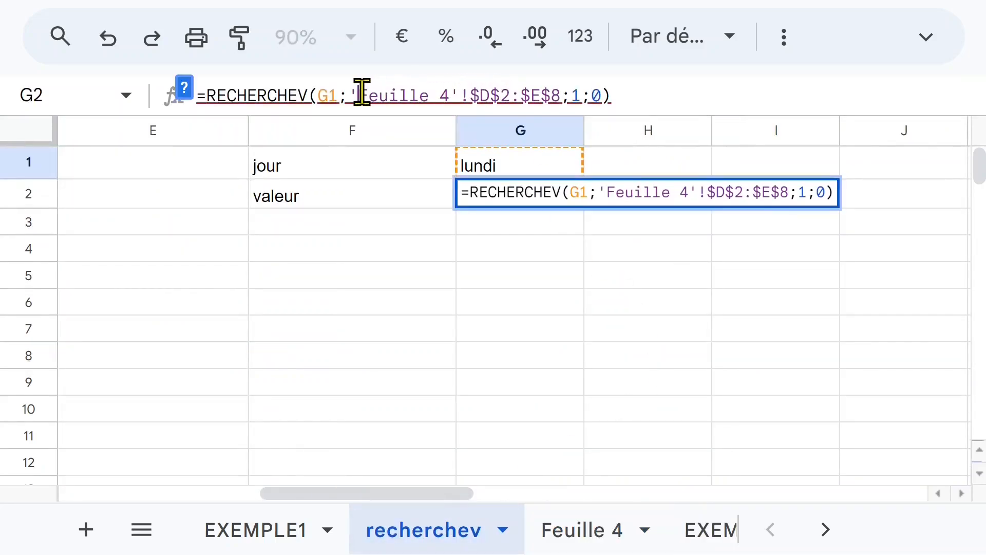
left_click_drag(361, 95, 750, 95)
key("BackSpace")
key("BackSpace")
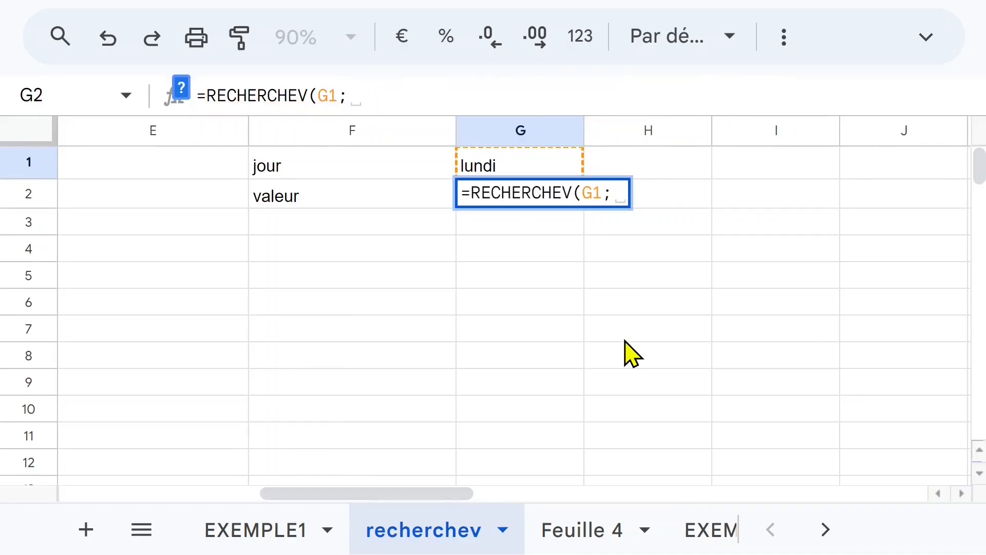
Complete G2's RECHERCHEV with the absolute range 'Feuille 4'!$E$2:$F$8, column index 2 and exact match 0.
left_click(586, 531)
left_click_drag(673, 347, 565, 191)
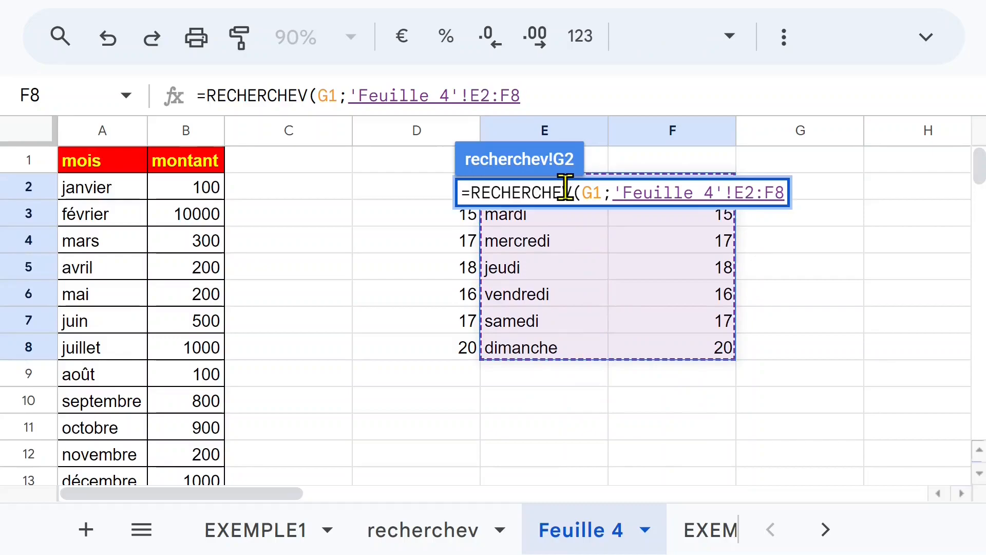
key("F4")
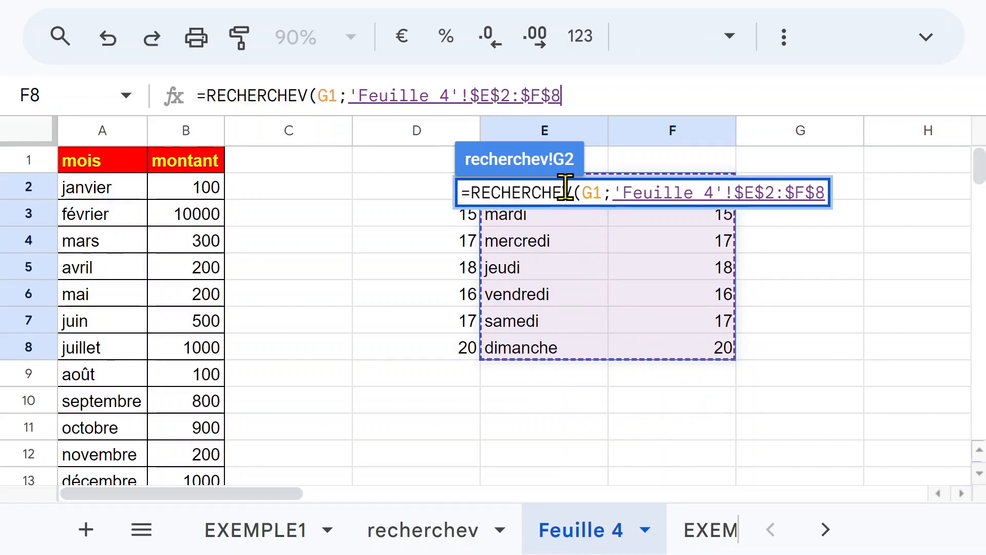
type(";")
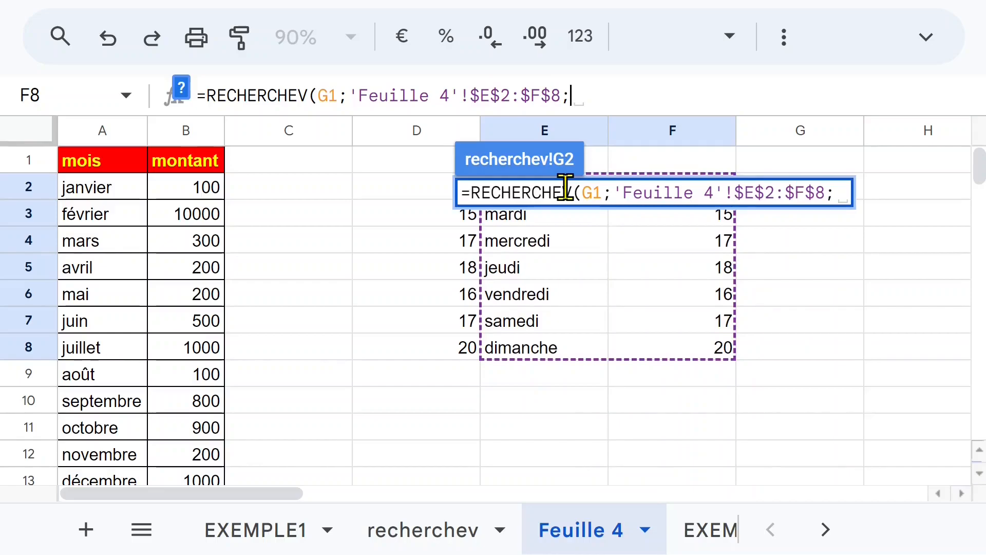
type("2;")
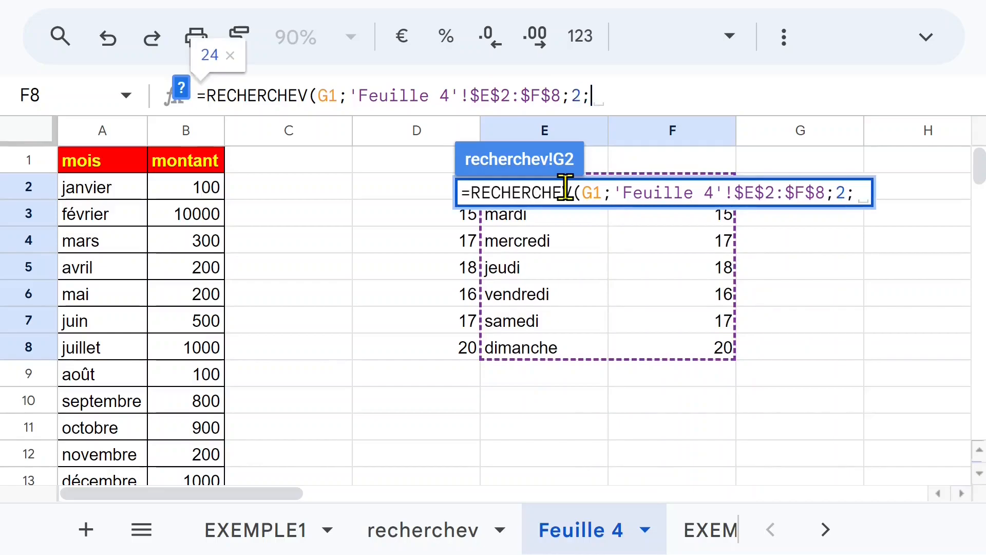
type("0)")
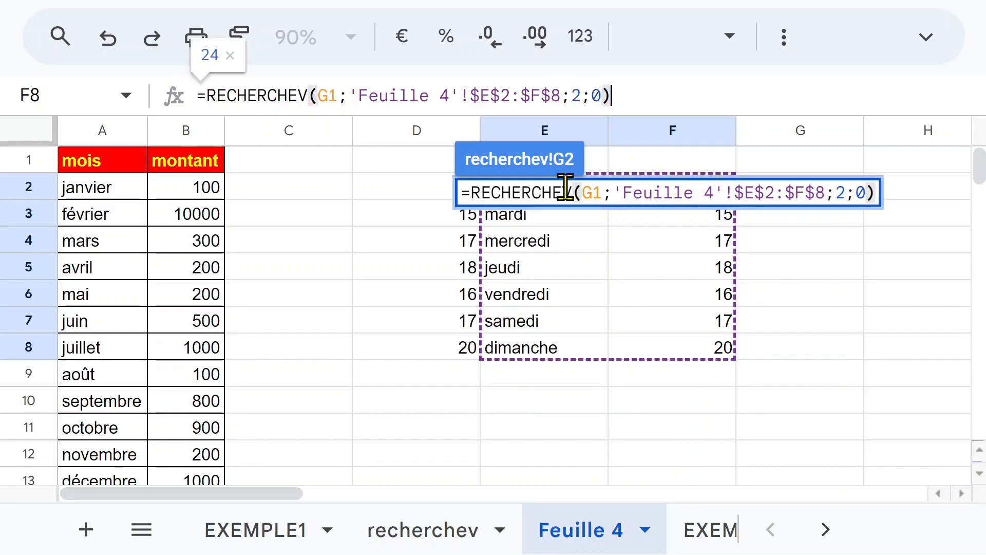
key("Return")
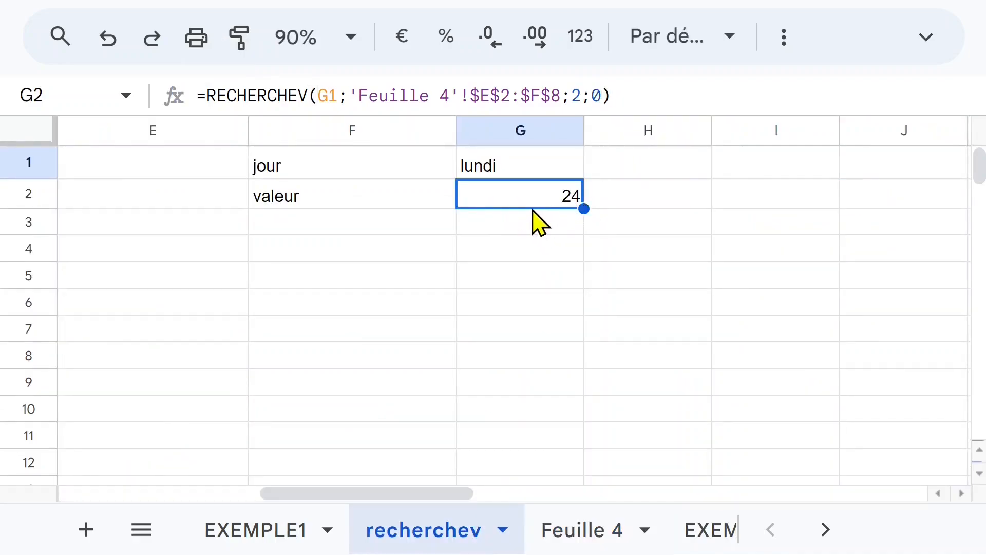
Move the RECHERCHEV formula from G2 to H1, beside the search key lundi.
left_click(530, 198)
key("ctrl+c")
left_click(667, 172)
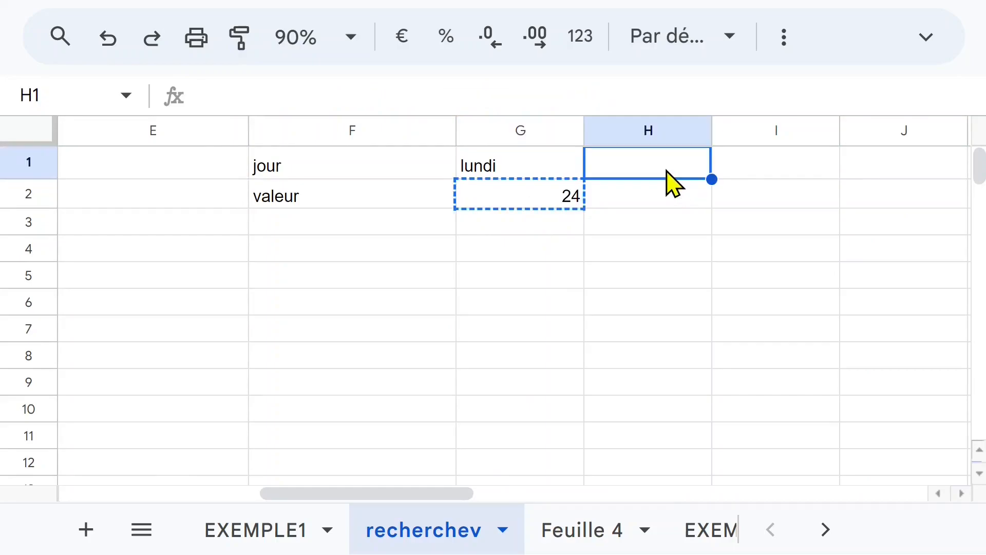
key("ctrl+v")
left_click(557, 173)
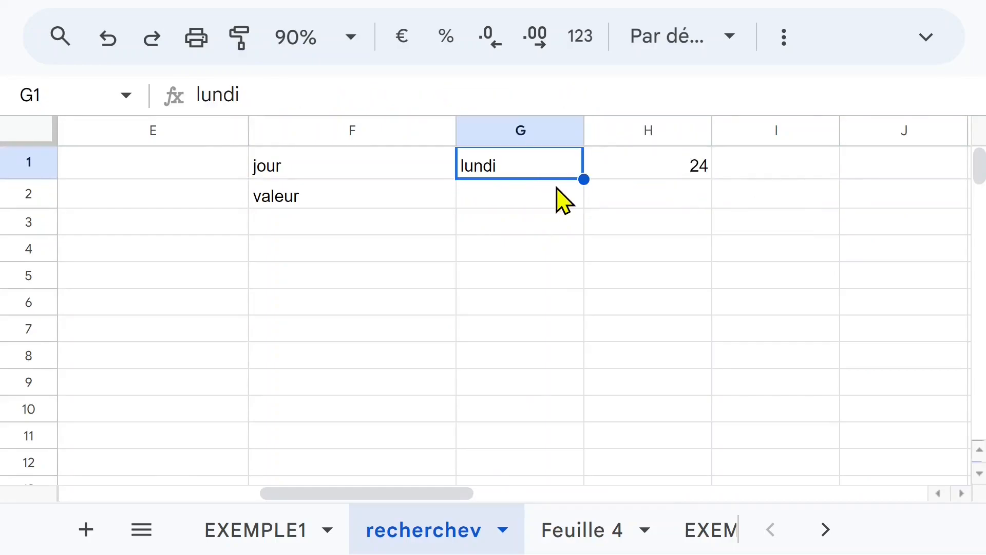
type("jour")
key("Return")
left_click(667, 172)
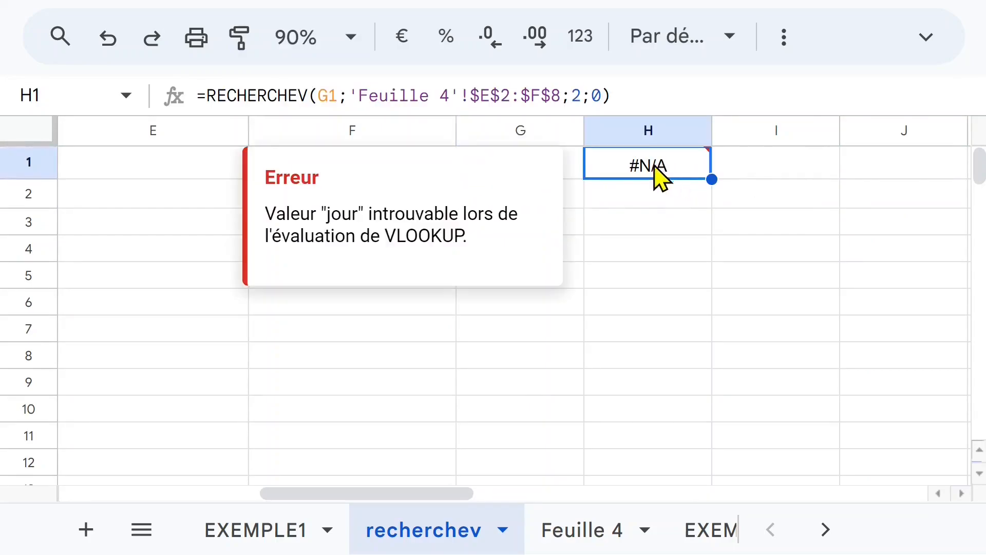
left_click(108, 37)
Move the RECHERCHEV formula from H1 down to H2.
left_click(651, 173)
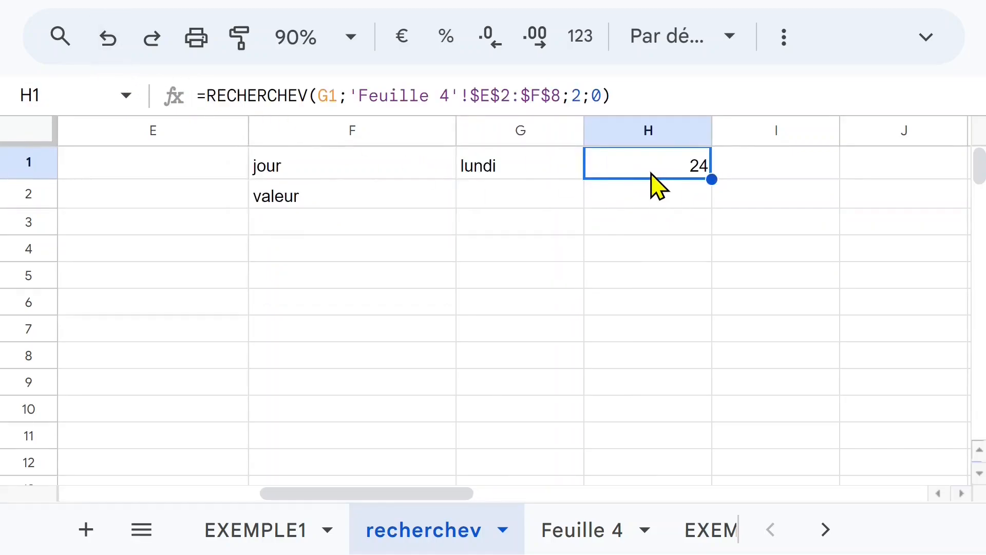
key("Down")
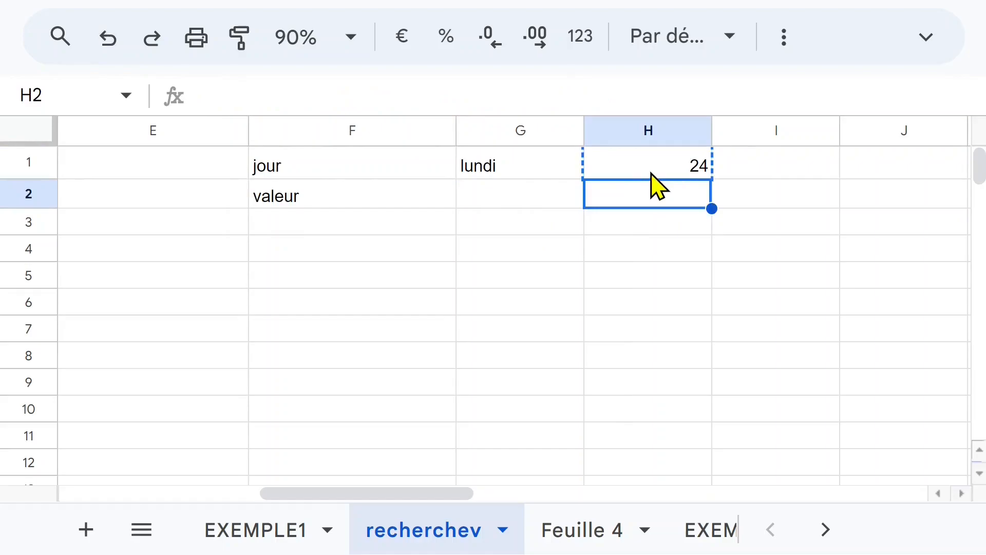
key("ctrl+v")
Move the search key from G1 to G2, replace it with mardi, and check the formula in H2.
left_click(502, 173)
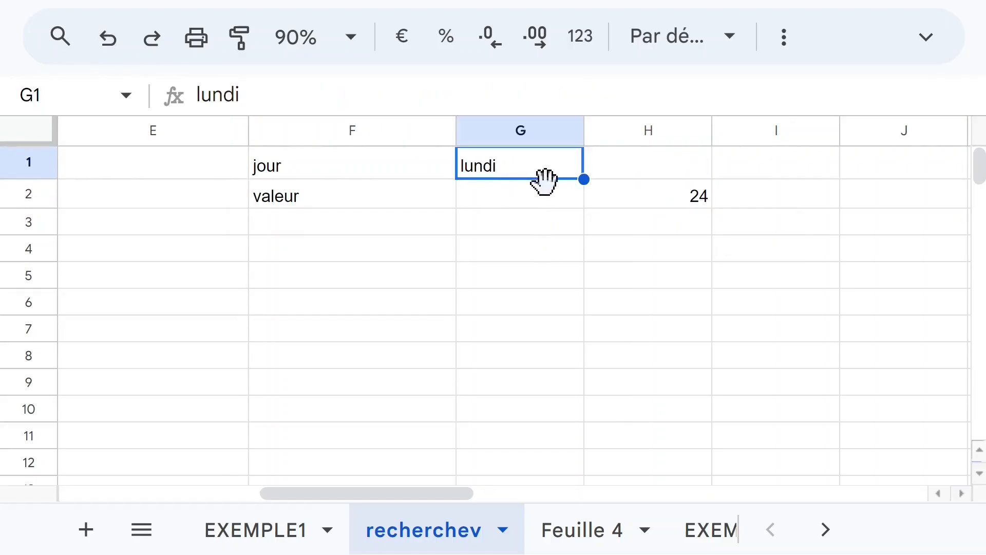
left_click_drag(549, 181, 534, 202)
type("mardi")
key("Return")
left_click(607, 187)
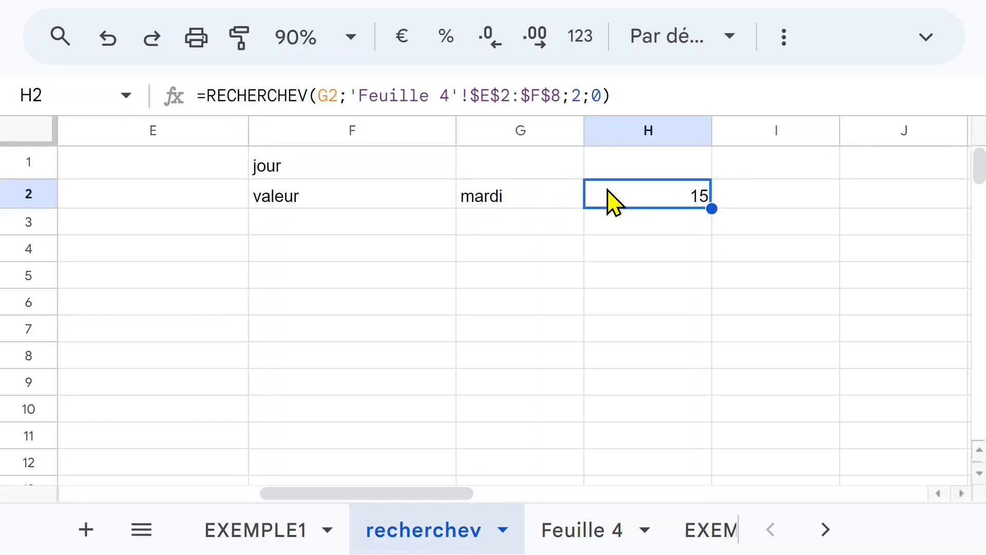
Add the column headers jour in G1 and valeur in H1.
left_click(518, 175)
type("jour")
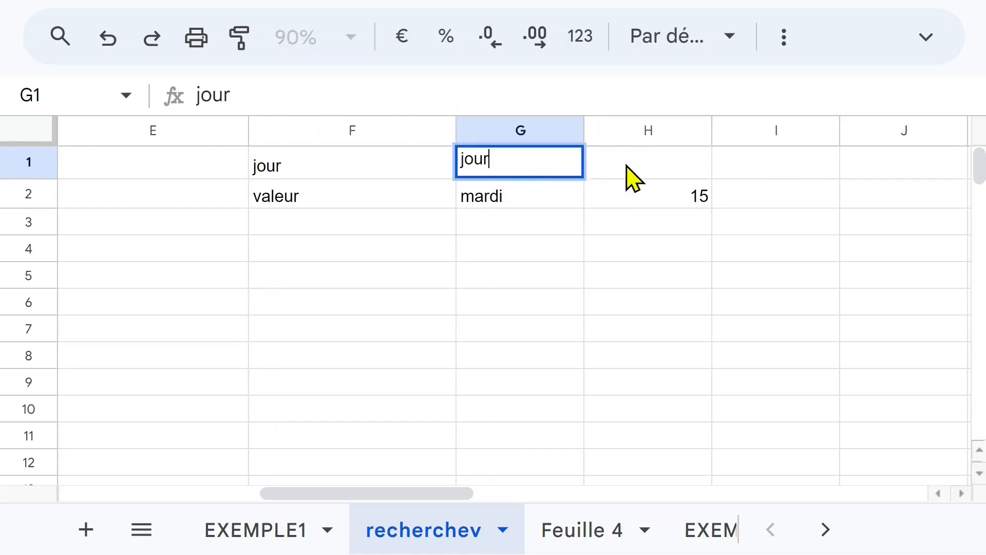
key("Tab")
type("valeur")
key("Return")
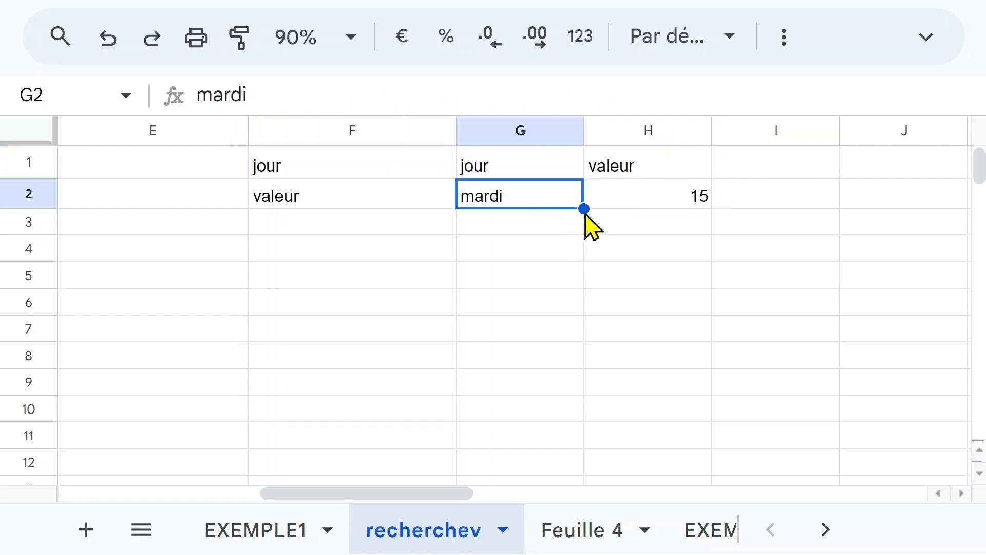
Extend the day series from G2 to G8 and the RECHERCHEV formula from H2 to H8, and check the copied formulas.
left_click_drag(585, 211, 585, 365)
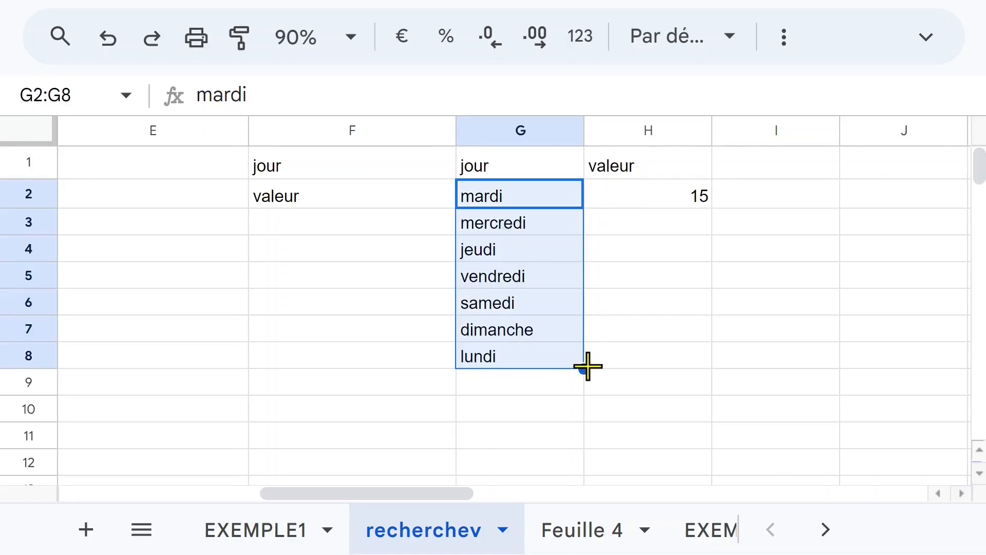
left_click(690, 198)
left_click_drag(712, 209, 711, 363)
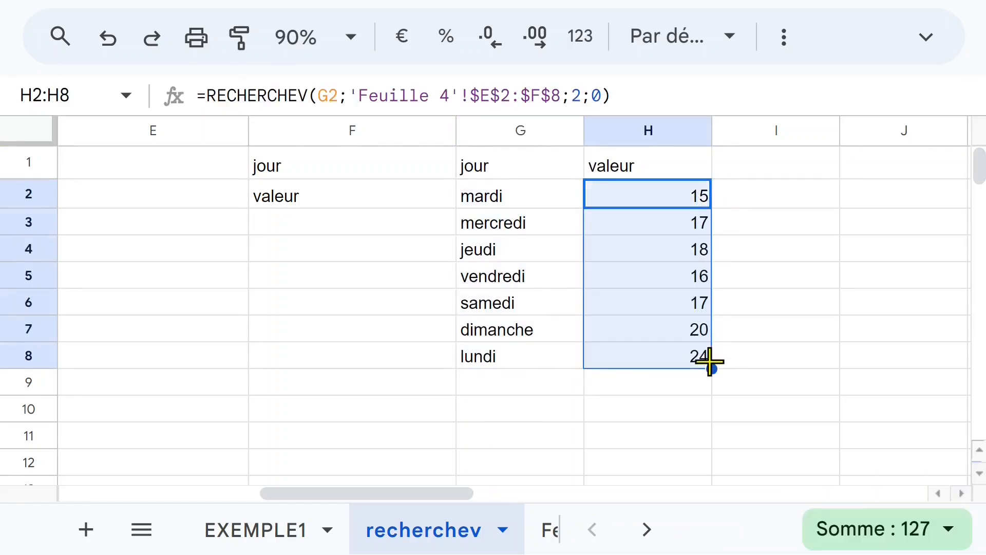
left_click(673, 354)
left_click(675, 307)
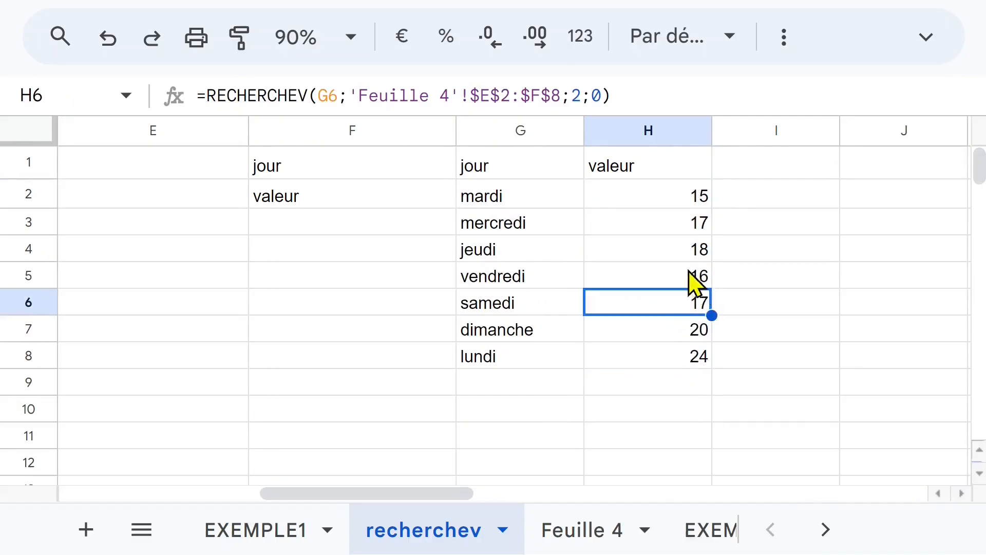
left_click(637, 252)
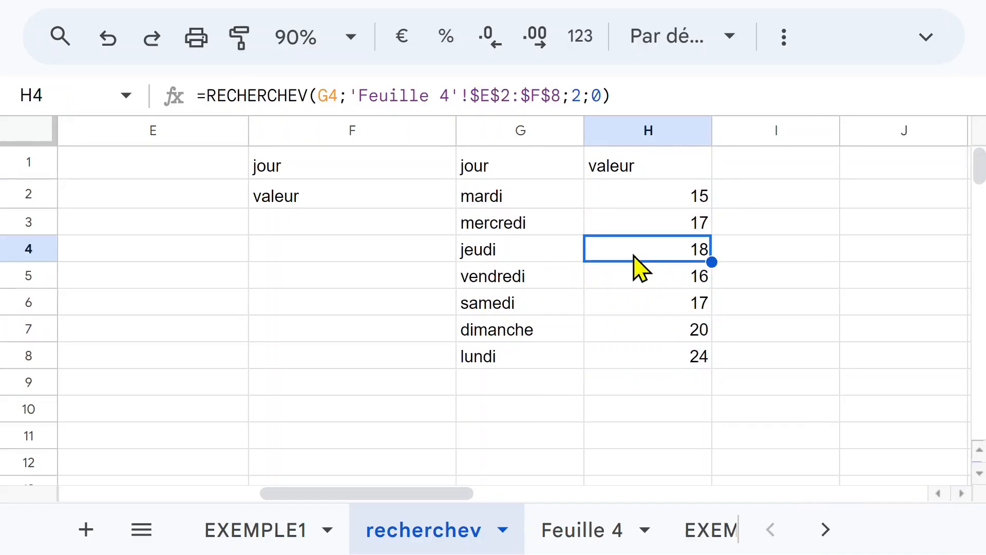
Try hiding column F on Feuille 4 and undo the change.
left_click(608, 518)
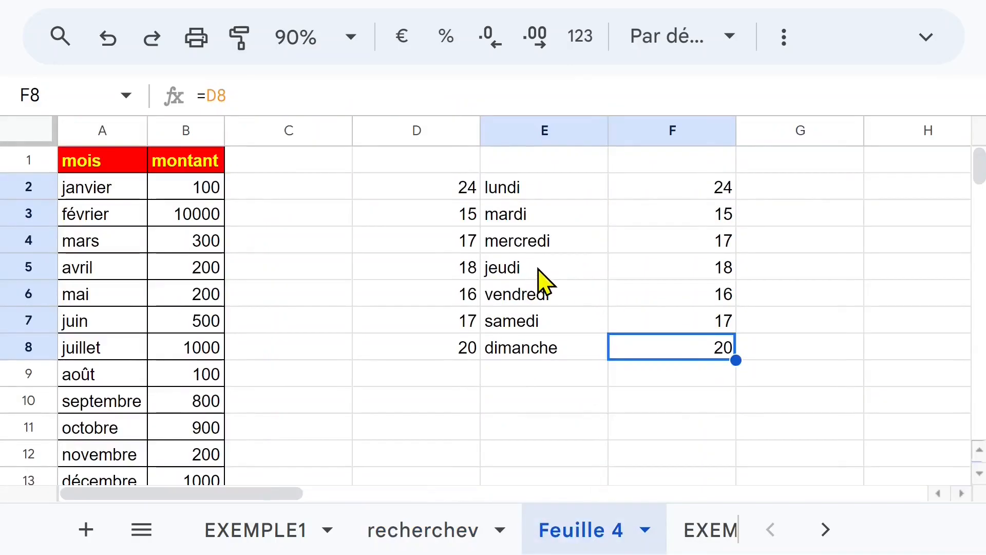
left_click(538, 269)
left_click(665, 131)
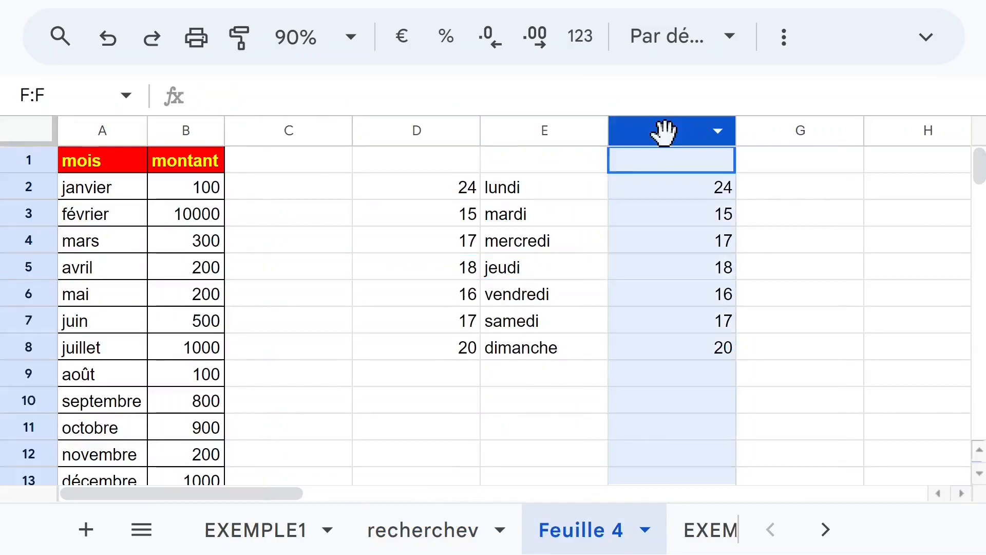
right_click(663, 132)
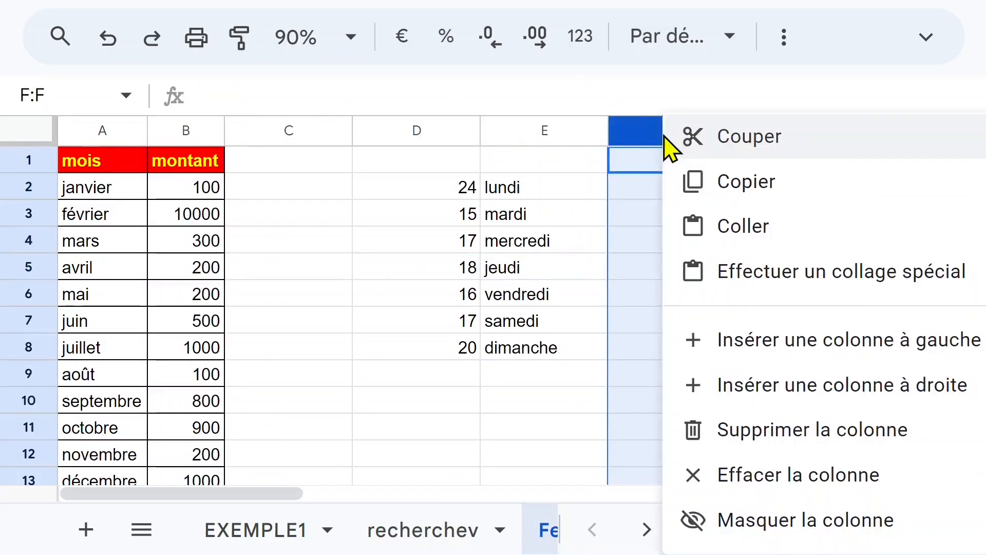
left_click(796, 520)
left_click(582, 529)
left_click(581, 532)
key("ctrl+z")
Test deleting column F on Feuille 4 against the formulas on the recherchev sheet, and undo the deletion.
right_click(654, 131)
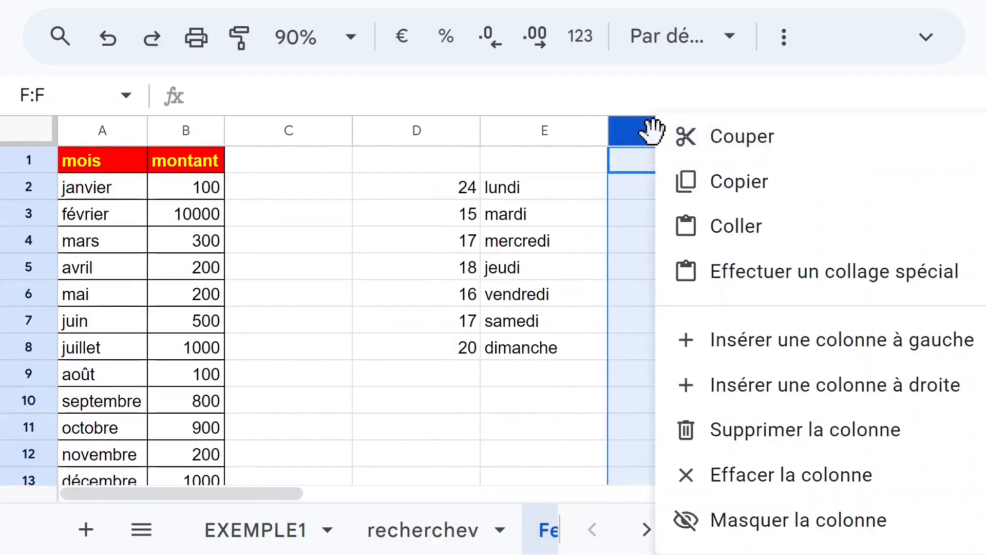
left_click(750, 431)
left_click(440, 531)
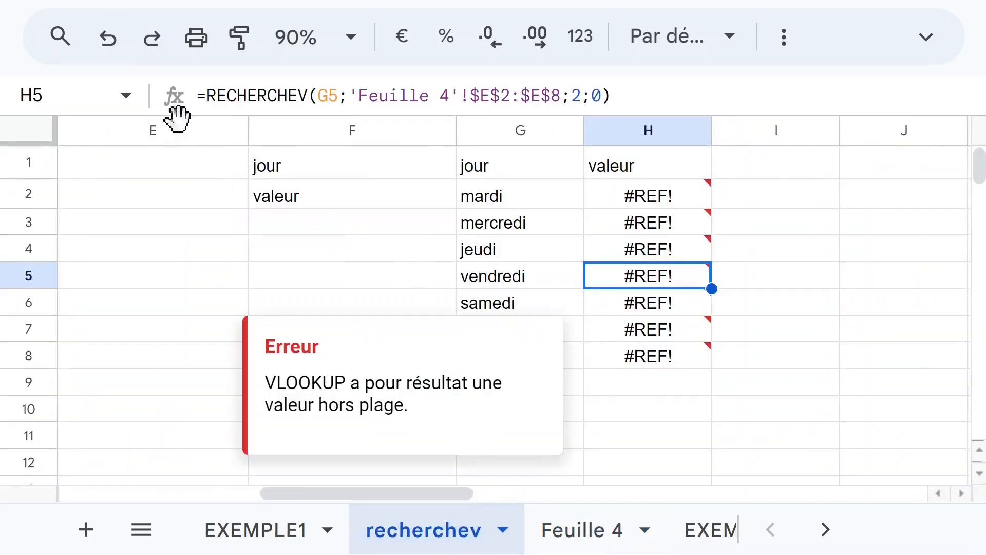
left_click(109, 38)
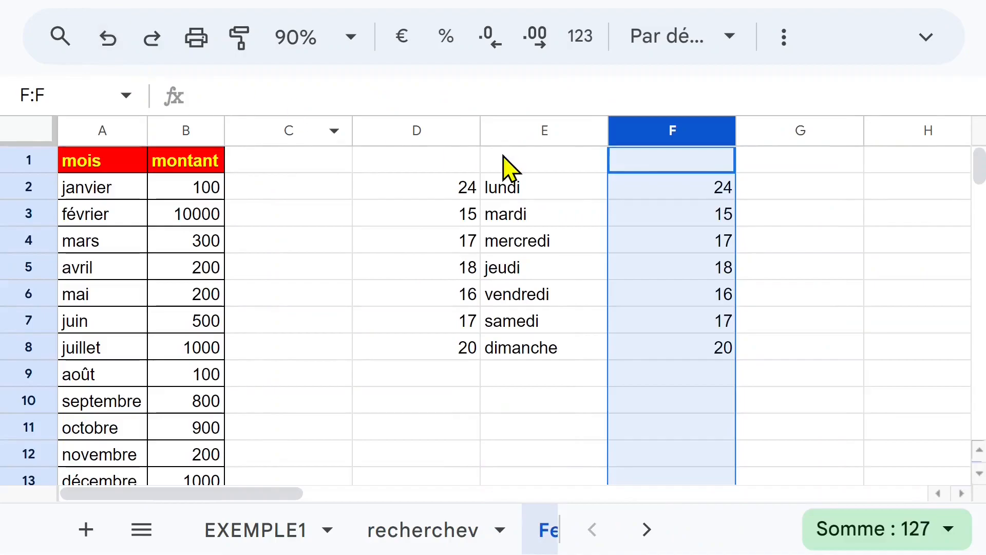
Check the restored value formulas in column F of Feuille 4 and the RECHERCHEV results on the recherchev sheet.
left_click(668, 213)
left_click(668, 237)
left_click(665, 224)
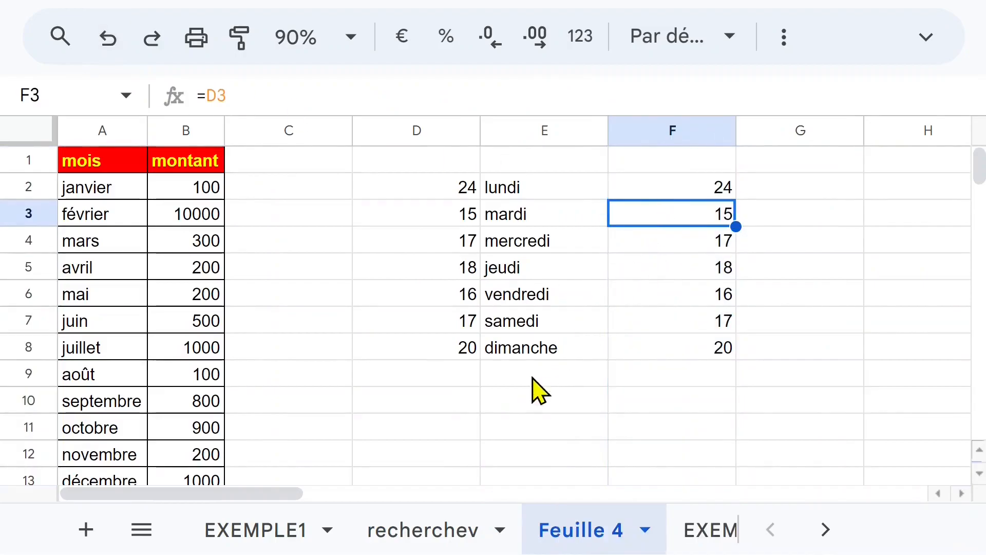
left_click(441, 531)
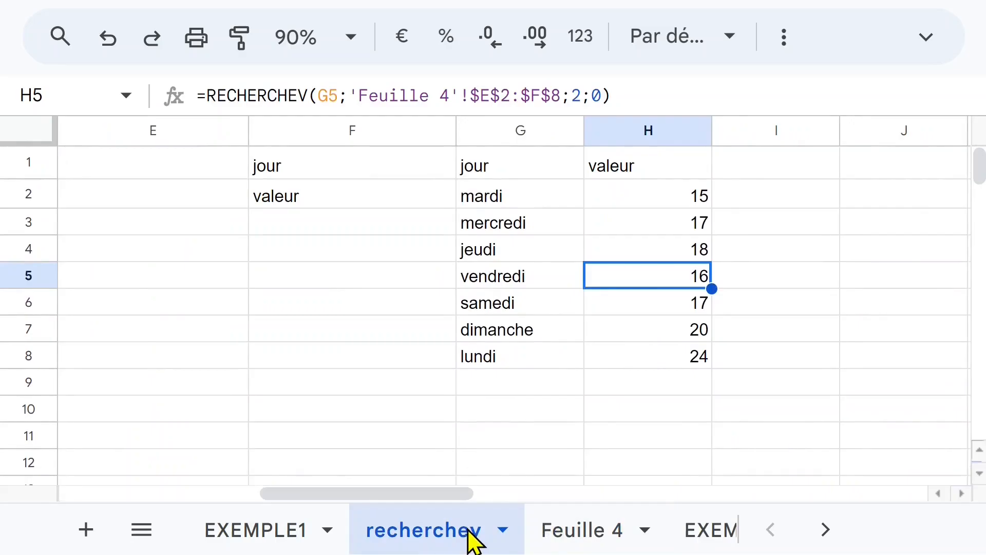
Hide the duplicate value column F on Feuille 4 and select the remaining day table D2:E8.
left_click(570, 532)
left_click(649, 132)
right_click(651, 134)
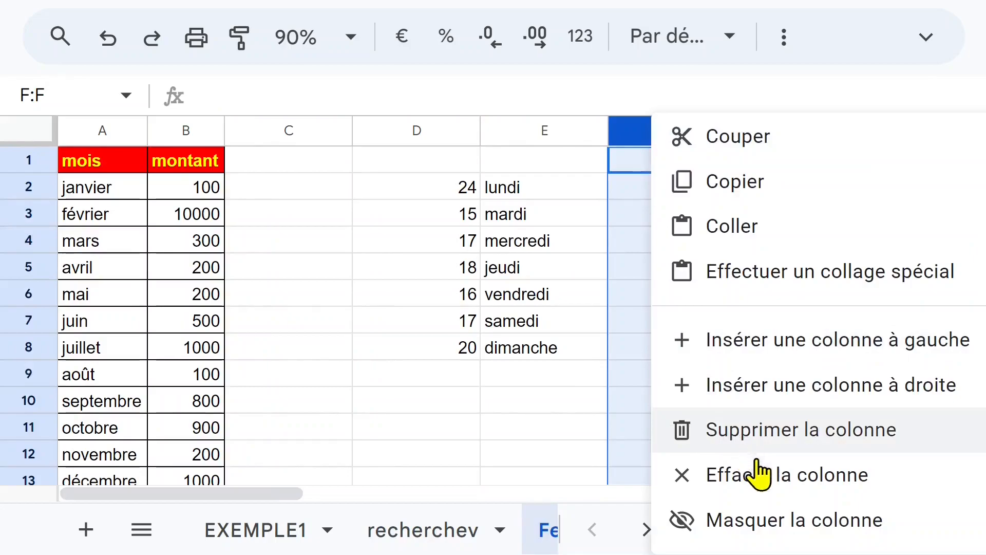
left_click(760, 519)
left_click(565, 374)
left_click_drag(459, 189, 555, 360)
Check the RECHERCHEV results in column H of the recherchev sheet and clear the leftover jour and valeur labels from F1:F2.
left_click(430, 530)
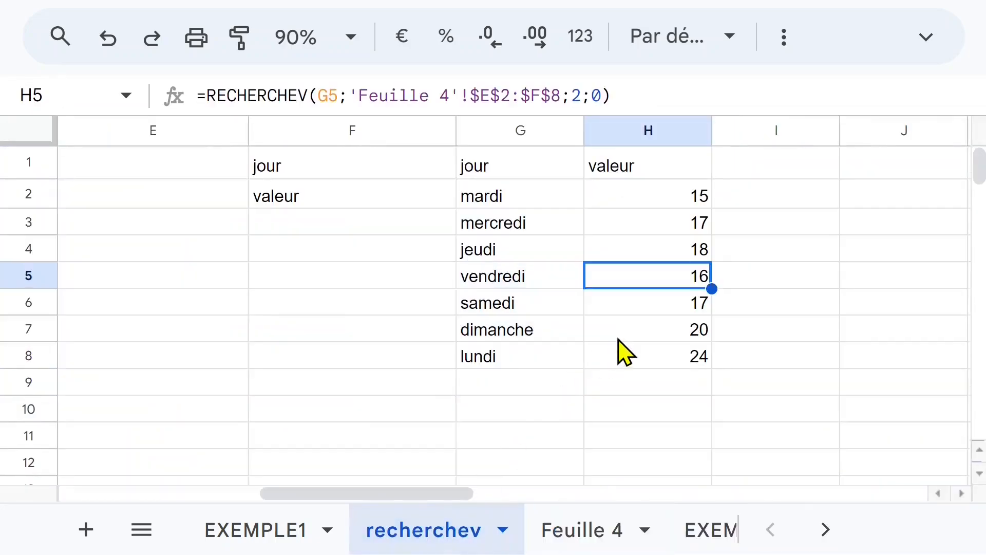
left_click(625, 219)
left_click(329, 262)
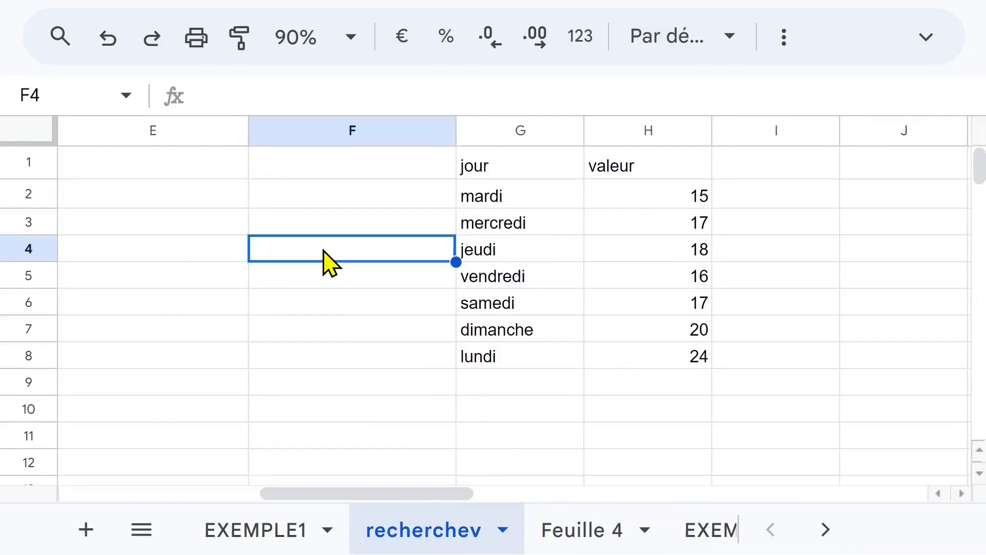